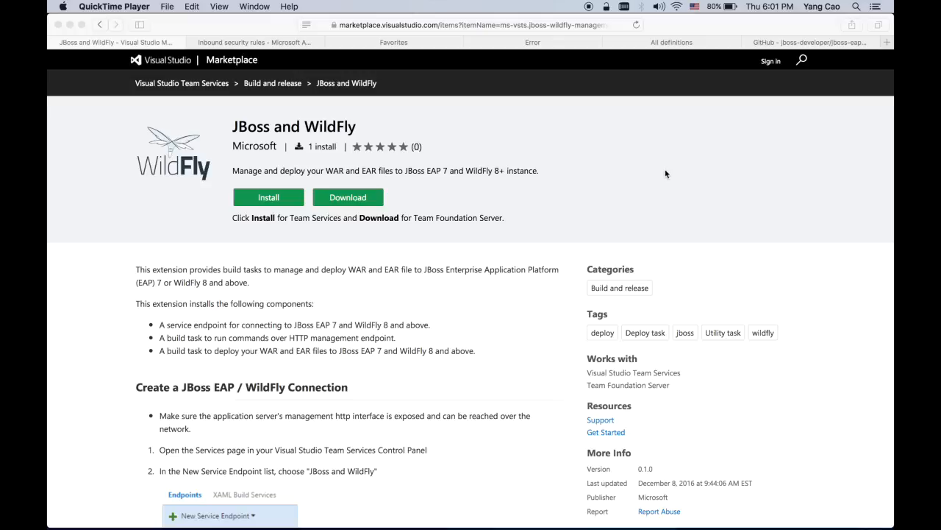
Restore the minimized iTerm SSH session on the WildFly server after reviewing the JBoss and WildFly extension
click(824, 509)
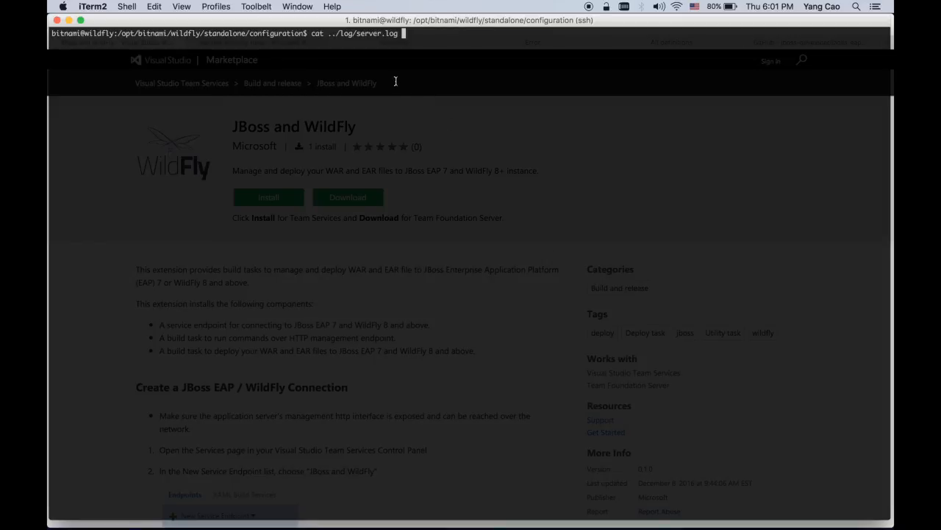
Print the WildFly server log and highlight the admin console listening on port 9990
key(Return)
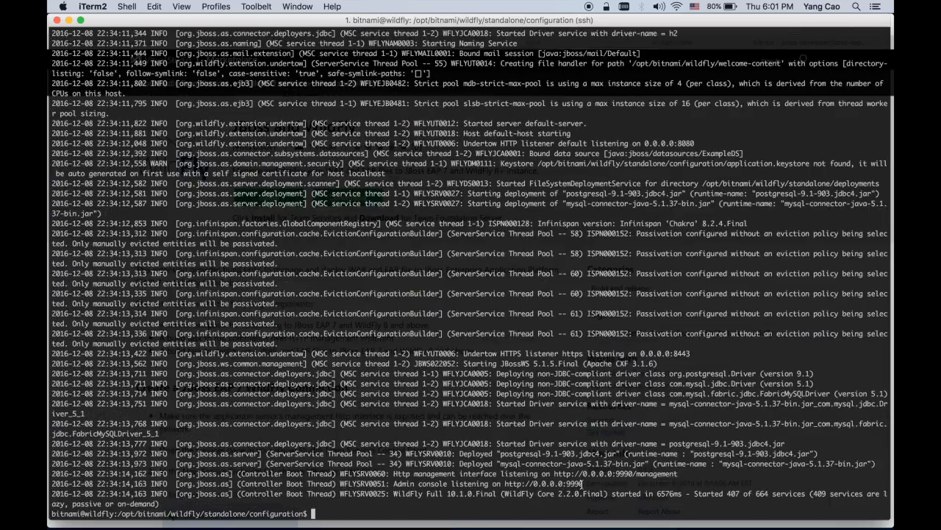
drag(586, 483, 550, 484)
click(676, 455)
Check the management interface's bind address at the end of standalone.xml, then quit vi
key(Up)
key(Up)
key(Up)
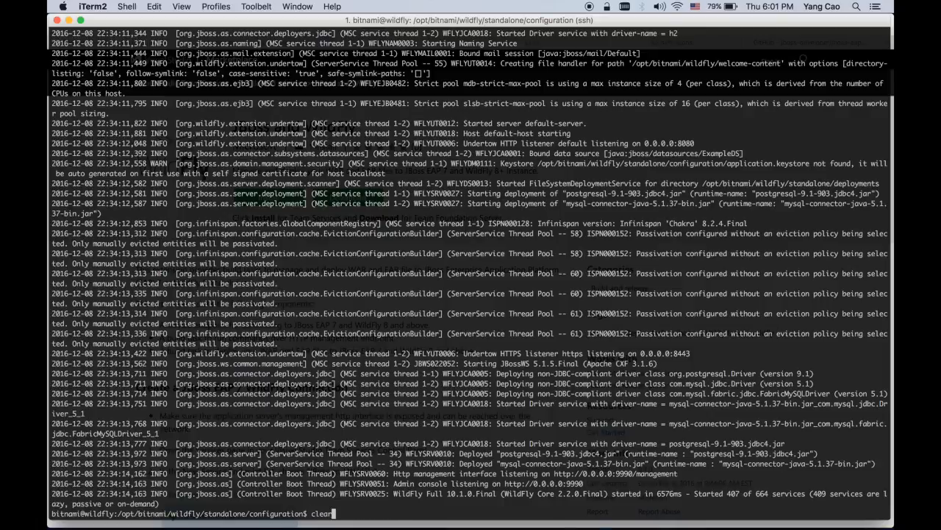
key(Return)
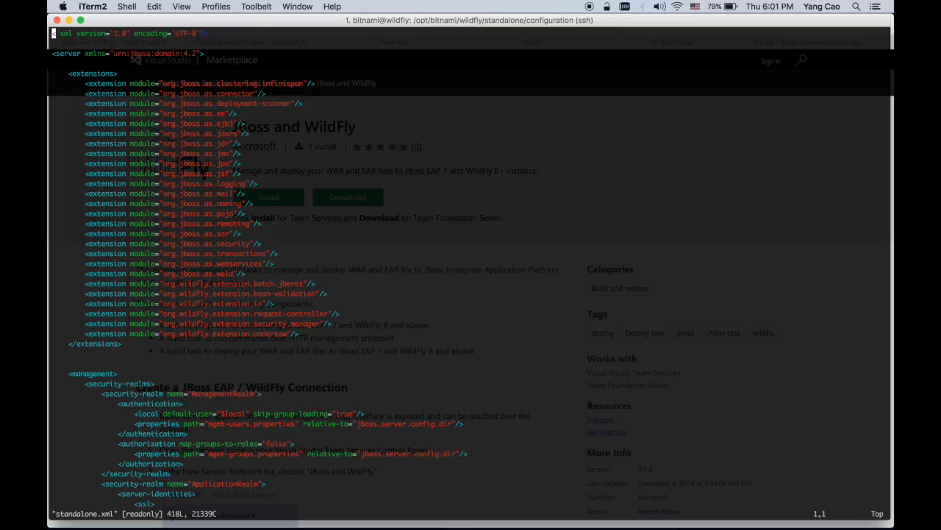
key(shift+g)
drag(318, 303, 349, 301)
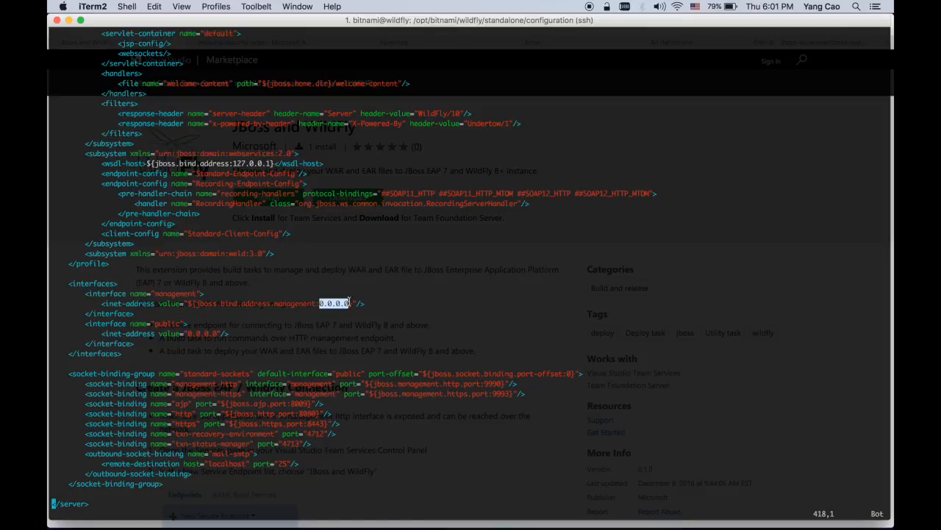
text(:q)
key(Return)
key(super+Tab)
key(super+Tab)
key(super+Tab)
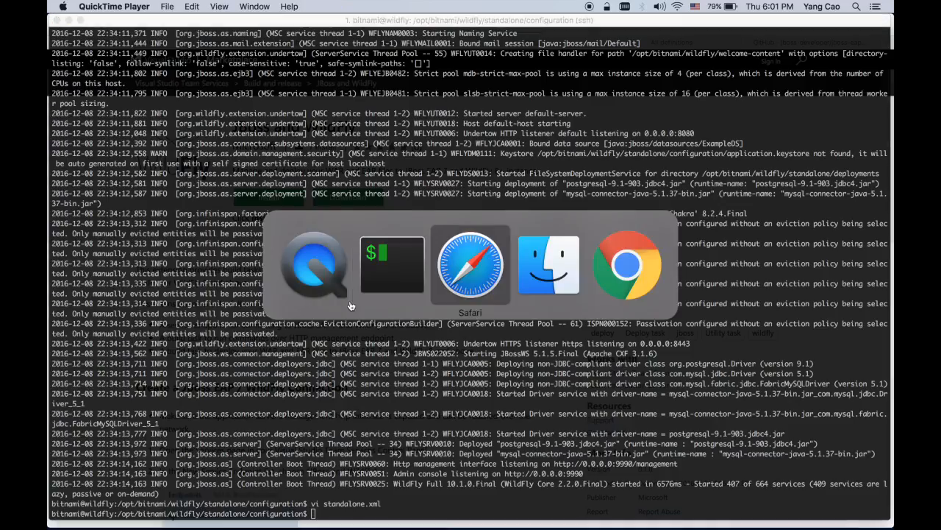
Confirm the Azure inbound rules allow port 9990 and open wildfly.centralus.cloudapp.azure.com:9990 in a new tab
click(280, 44)
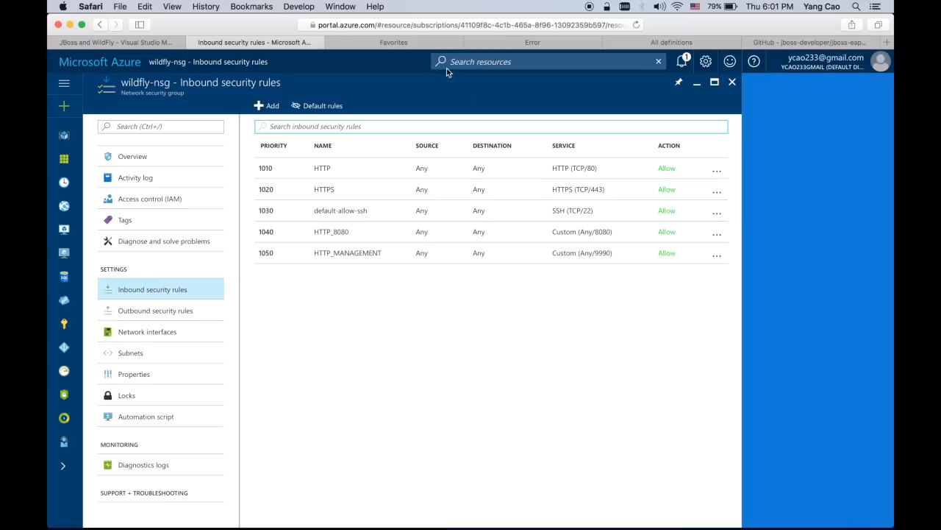
click(416, 42)
click(471, 25)
key(Return)
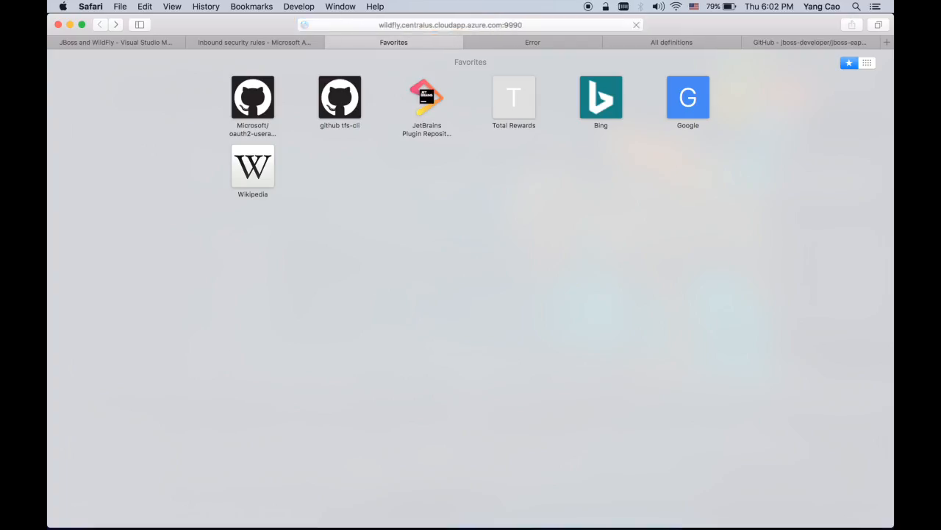
Log in to the WildFly management console as admin with the account password
text(admin)
key(Tab)
text(********)
key(Return)
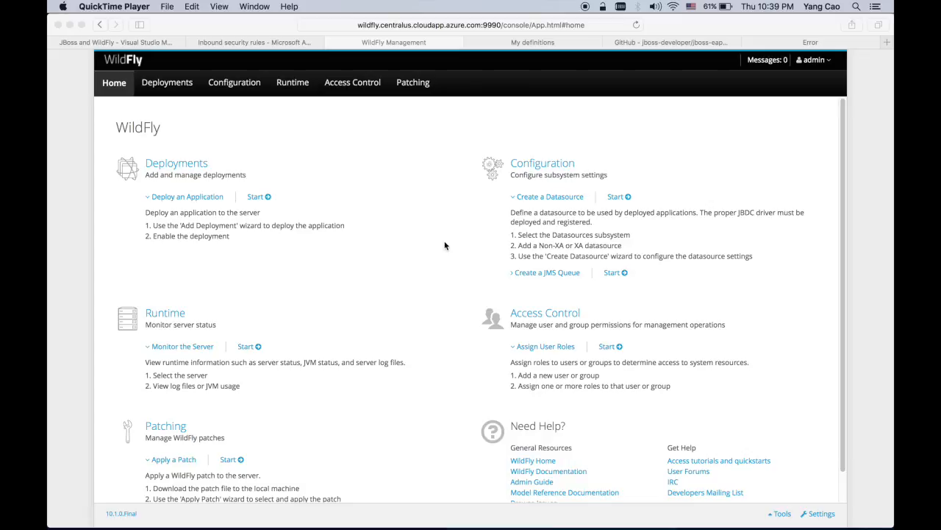
Start a new build definition, glance at the jboss-eap-quickstarts repository, and choose the Maven template
click(525, 44)
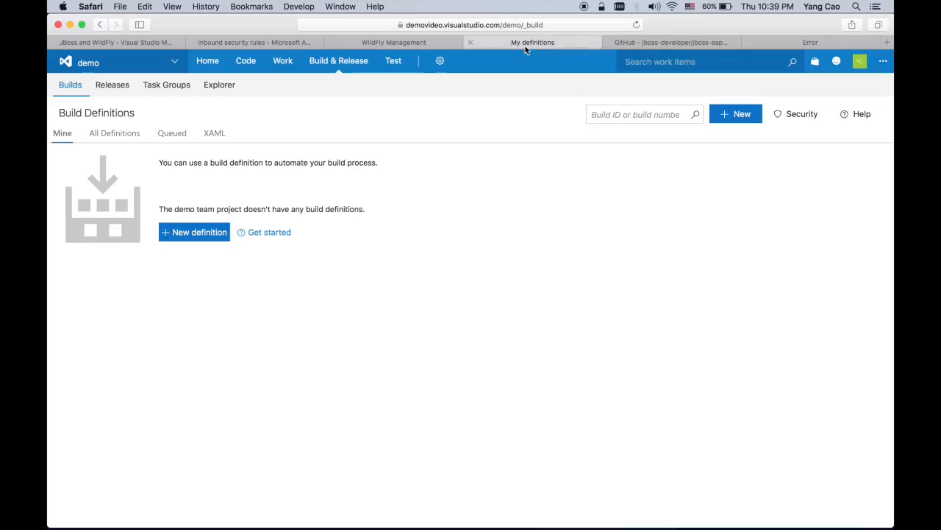
click(206, 233)
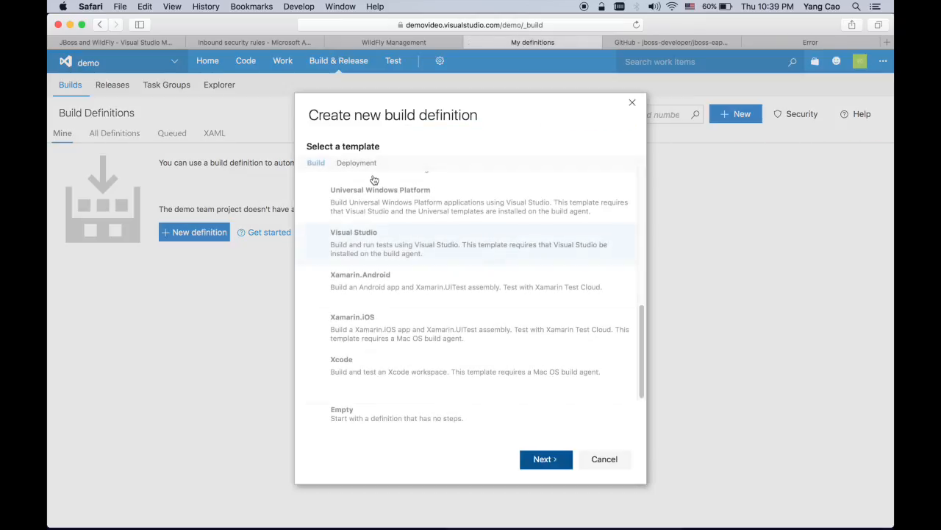
click(652, 43)
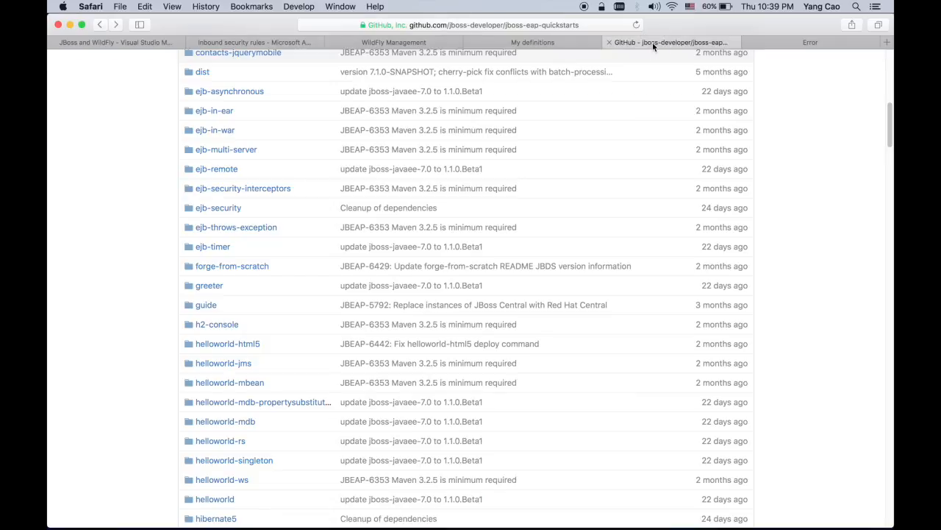
scroll(481, 137, up, 10)
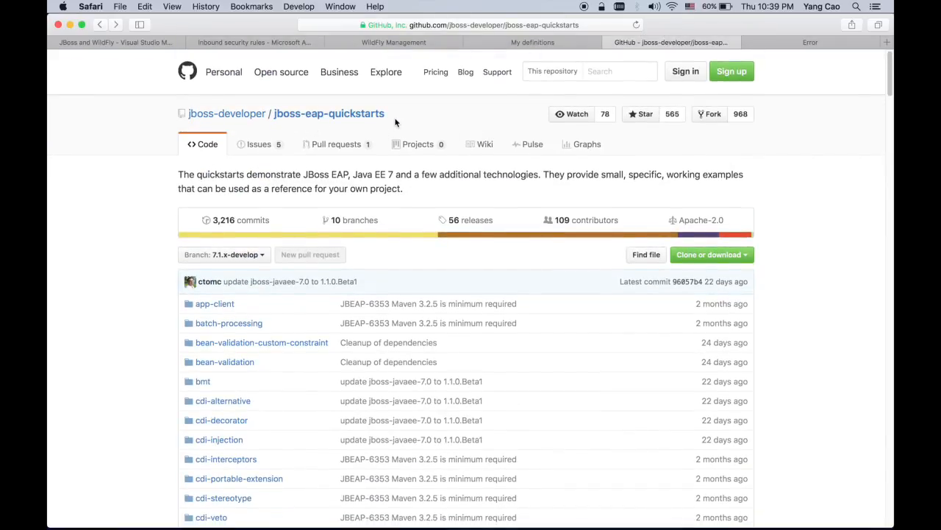
scroll(424, 118, down, 15)
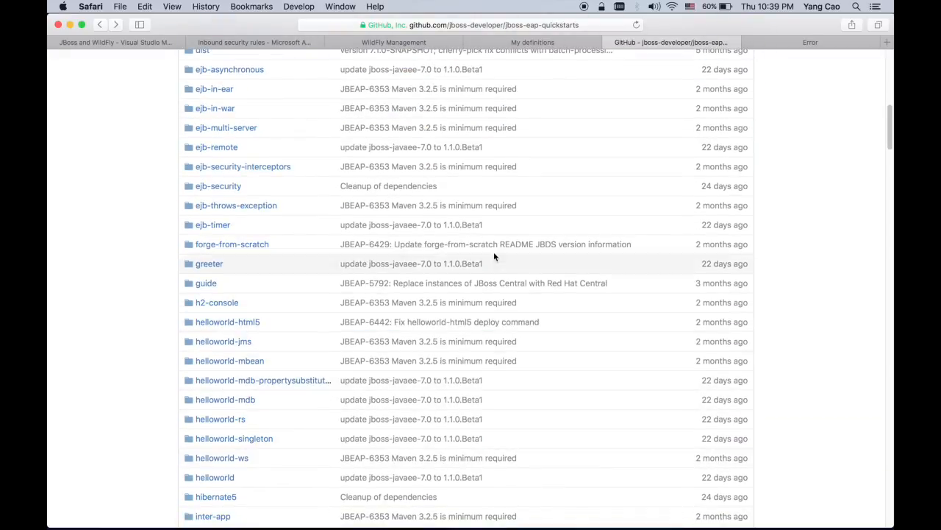
click(559, 39)
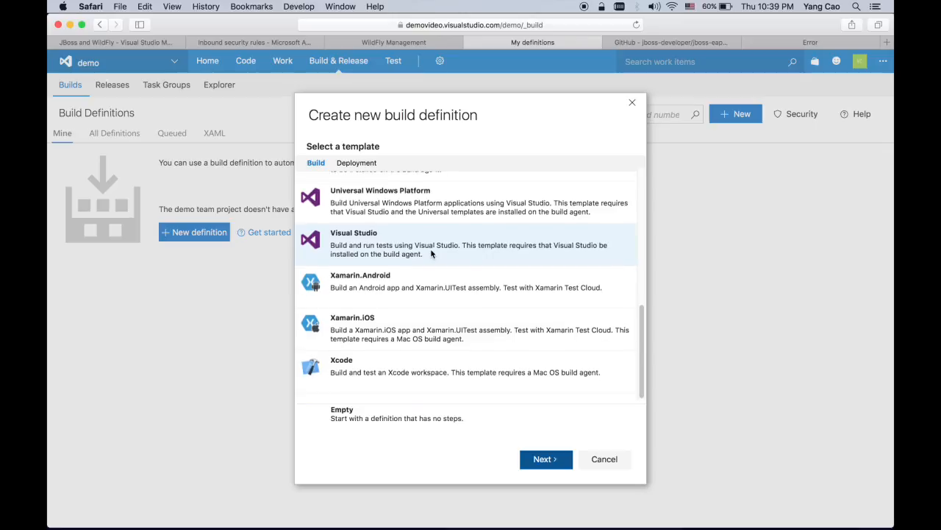
scroll(431, 253, up, 5)
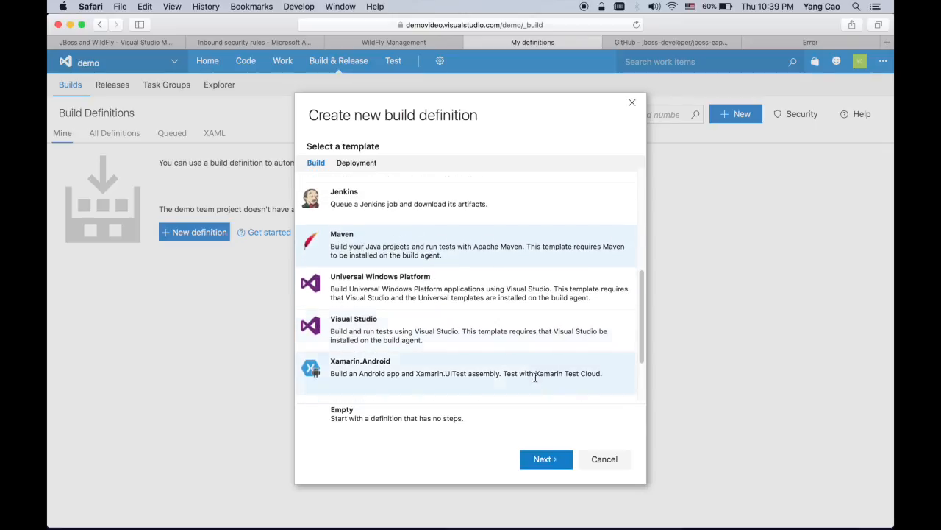
click(545, 458)
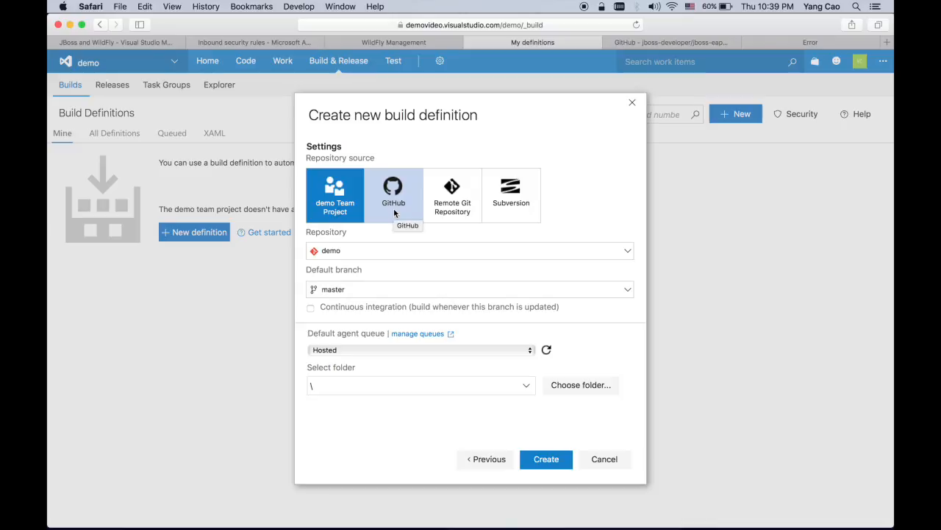
Create the Maven definition from a Remote Git Repository and open its Repository settings
click(456, 211)
click(545, 459)
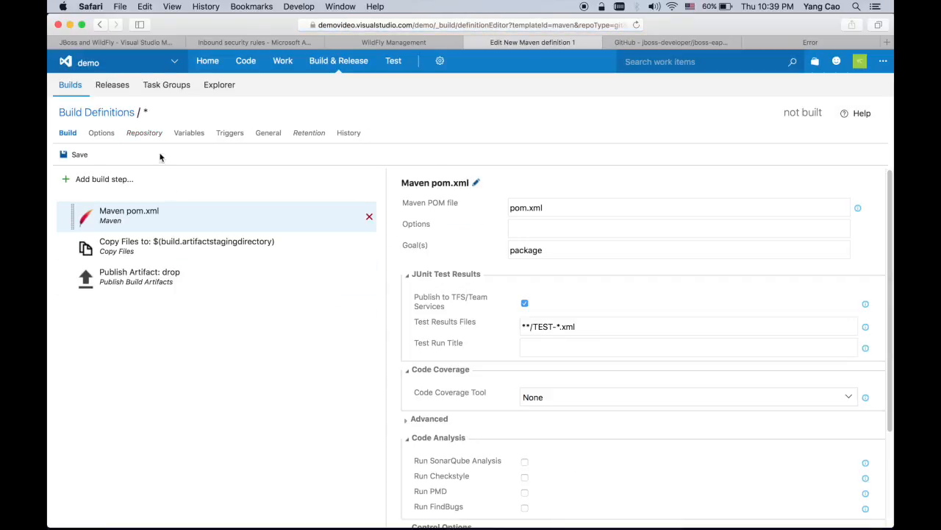
click(145, 133)
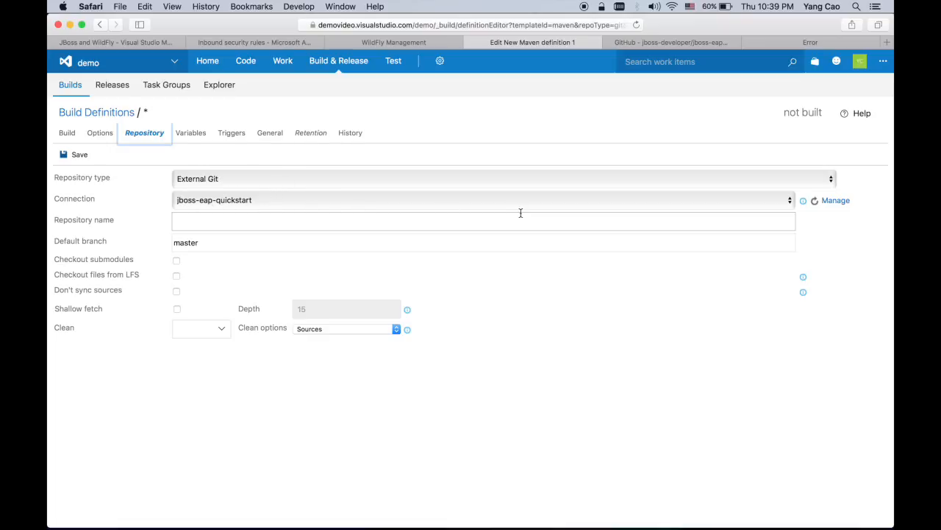
Review and confirm the jboss-eap-quickstart external Git connection's service configuration
click(837, 200)
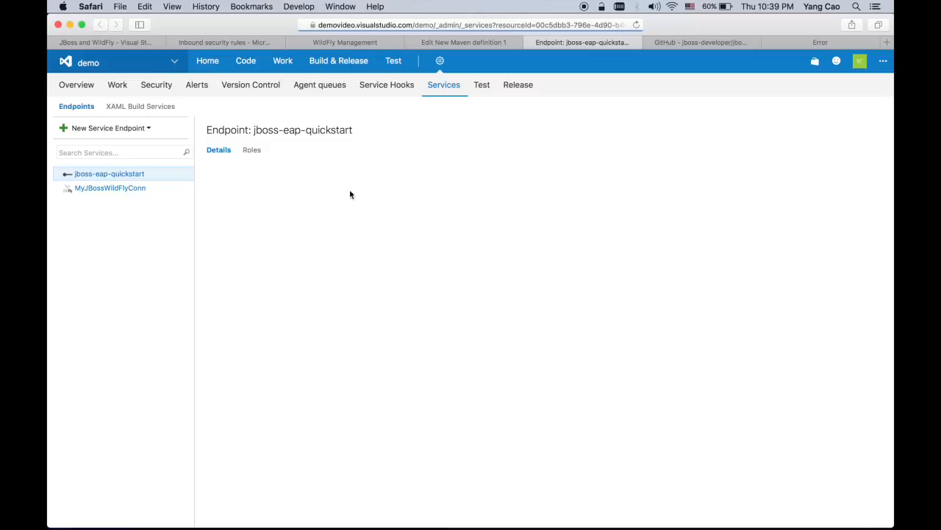
click(299, 274)
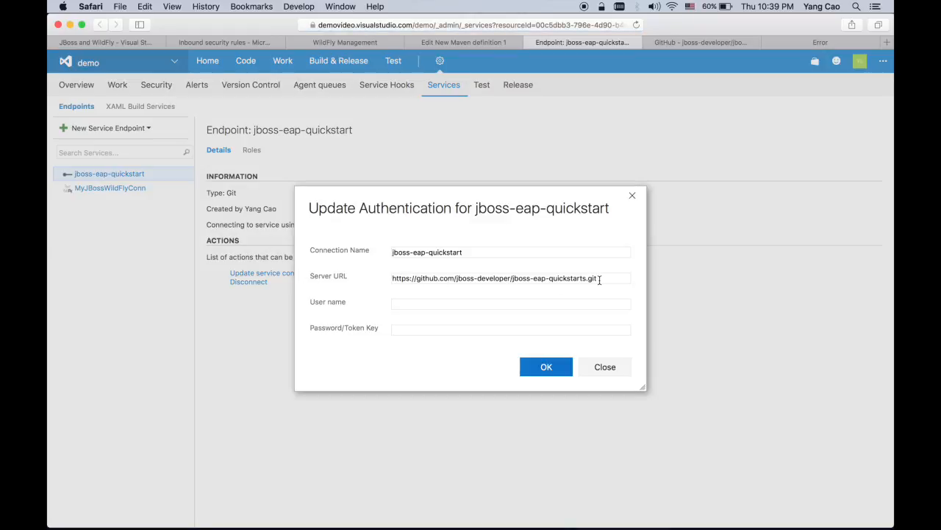
click(547, 366)
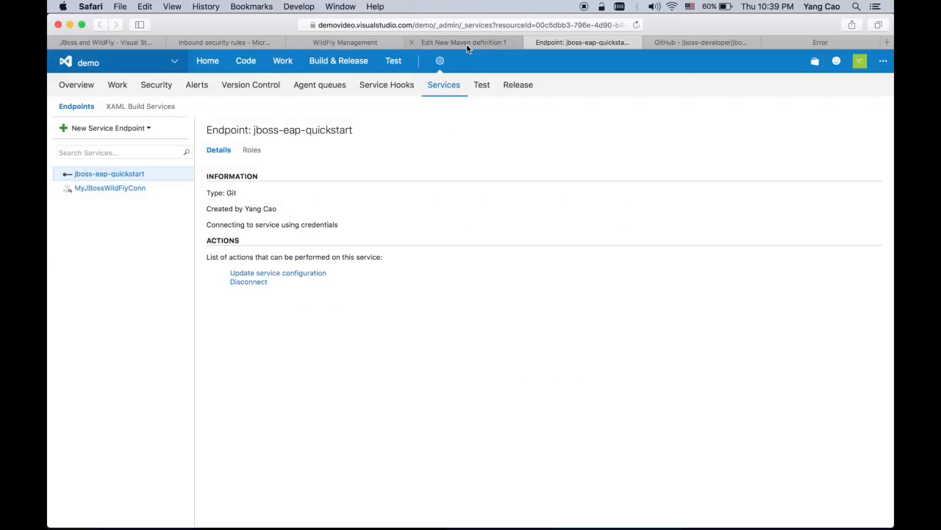
click(467, 44)
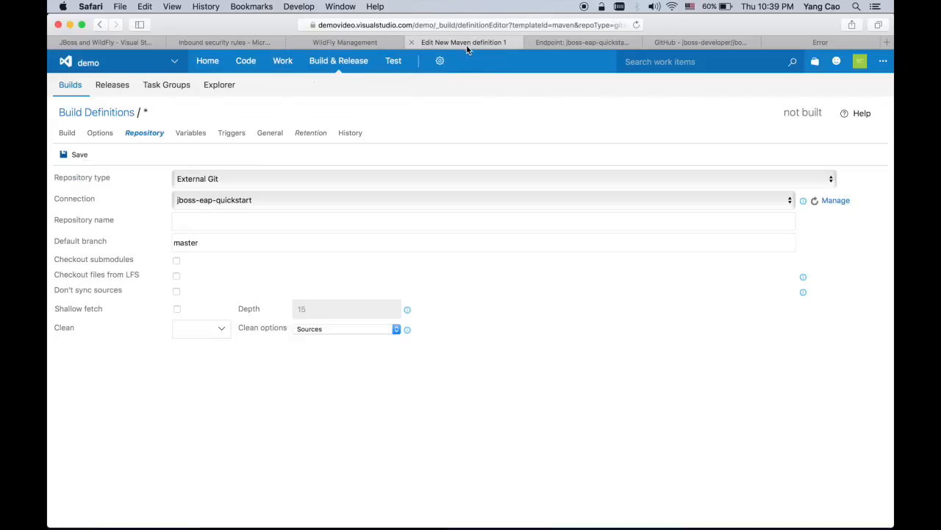
click(67, 133)
Remove the Copy Files and Publish Artifact steps and set the Maven POM file to helloworld-ws/pom.xml
click(369, 247)
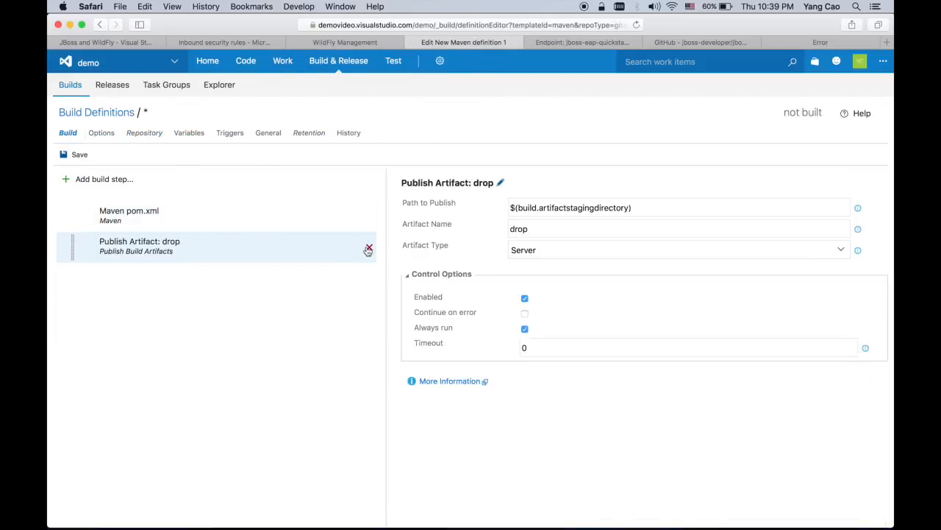
click(369, 248)
click(532, 207)
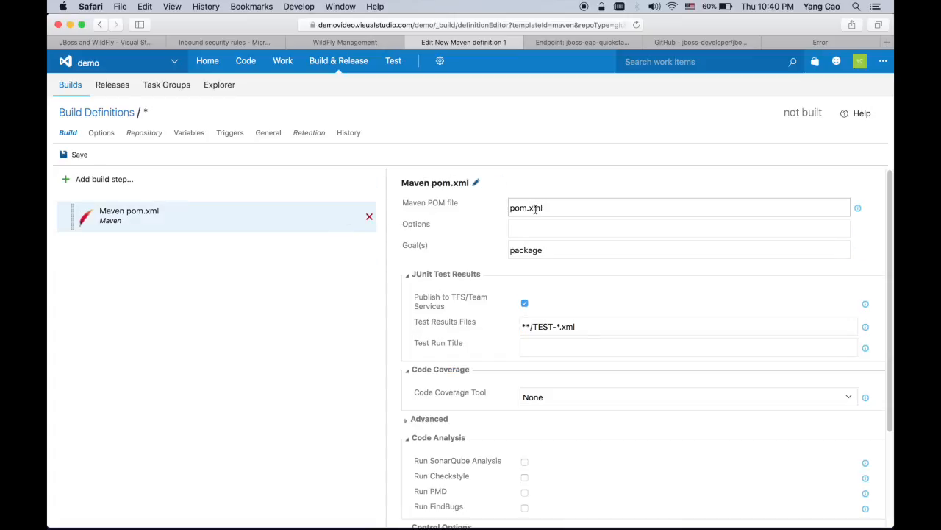
click(551, 207)
key(Left)
key(Left)
key(Left)
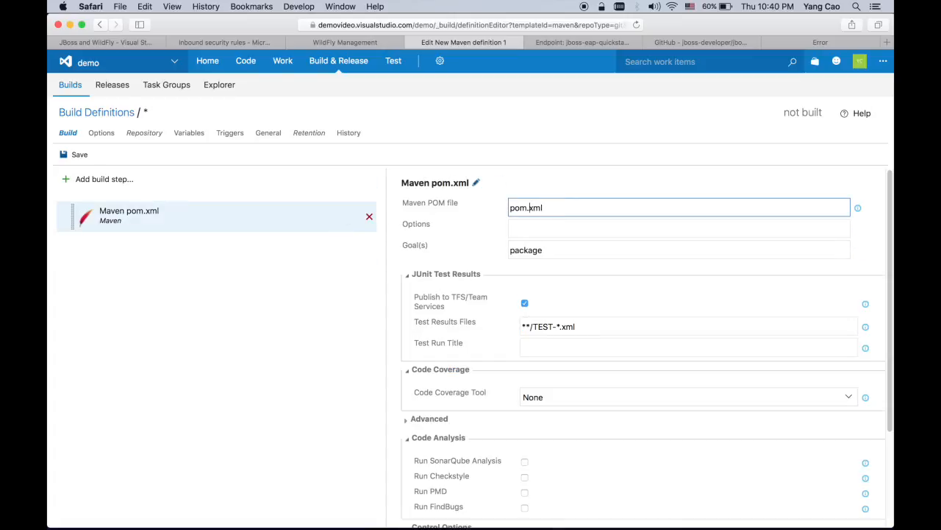
text(hellowo)
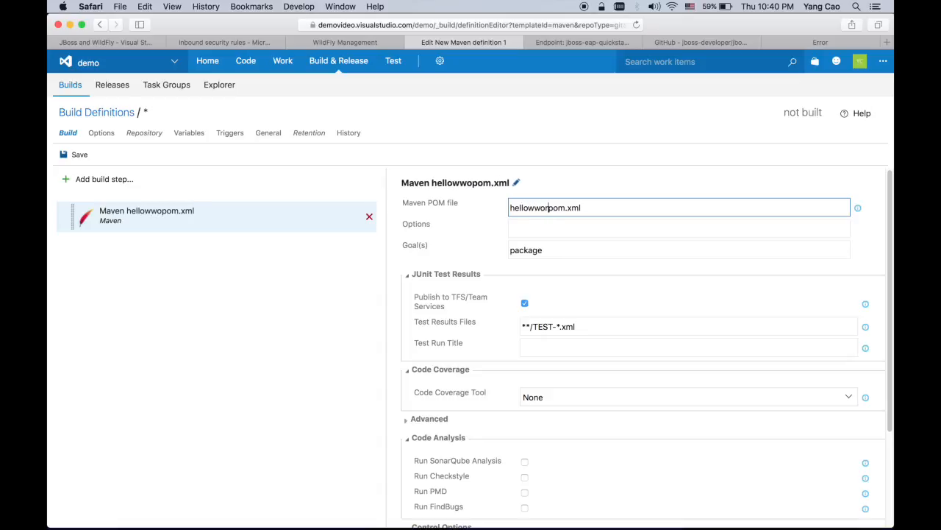
text(rld-ws)
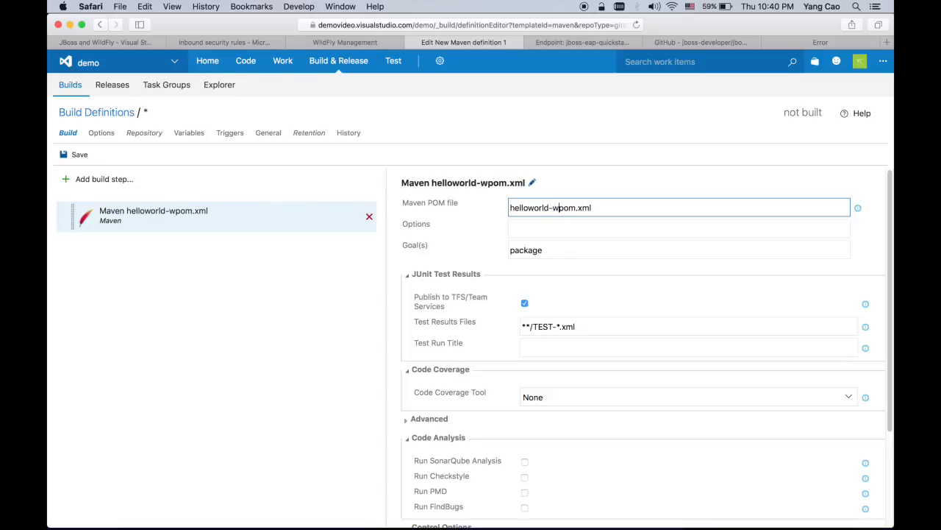
text(/)
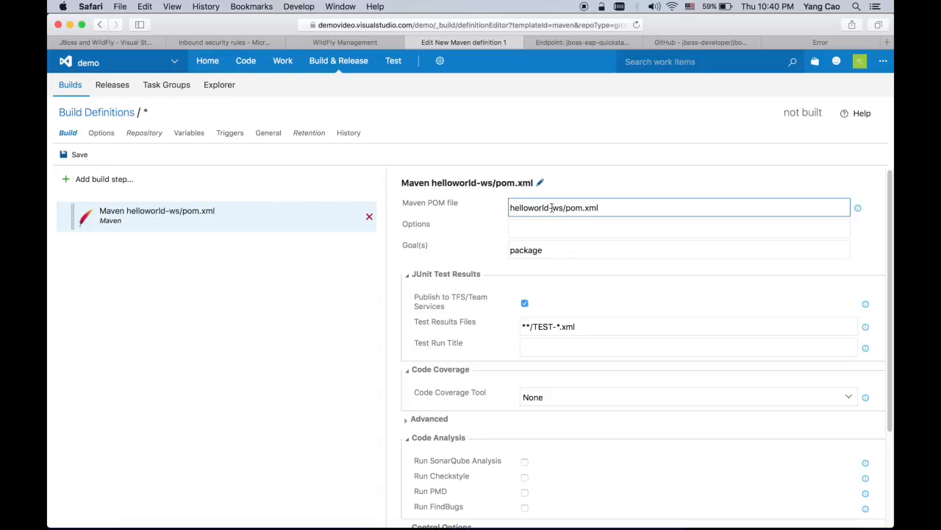
Save the build definition under the name helloworld
click(76, 156)
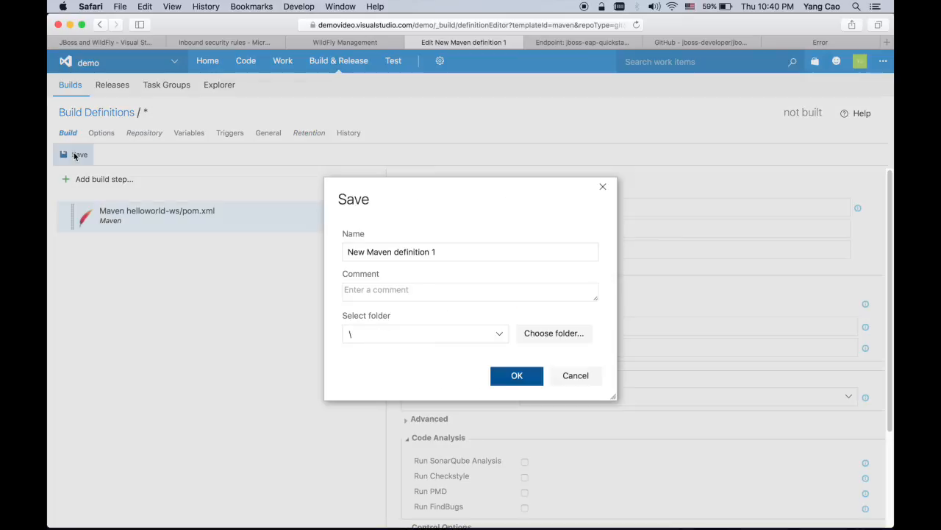
triple_click(458, 252)
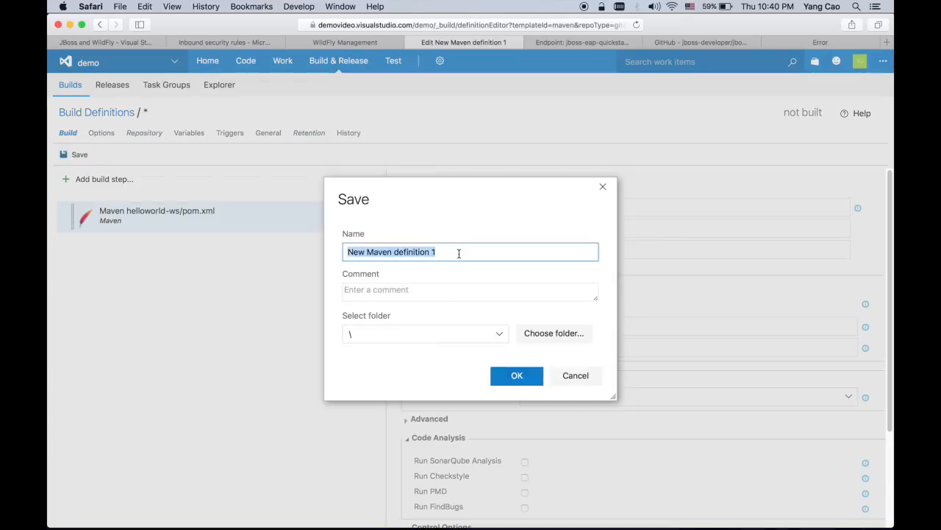
text(helloworld)
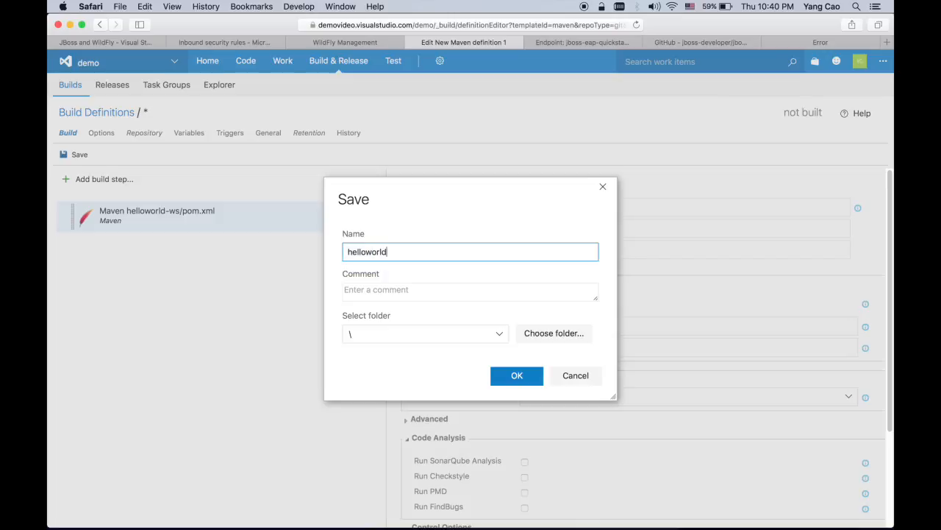
click(517, 376)
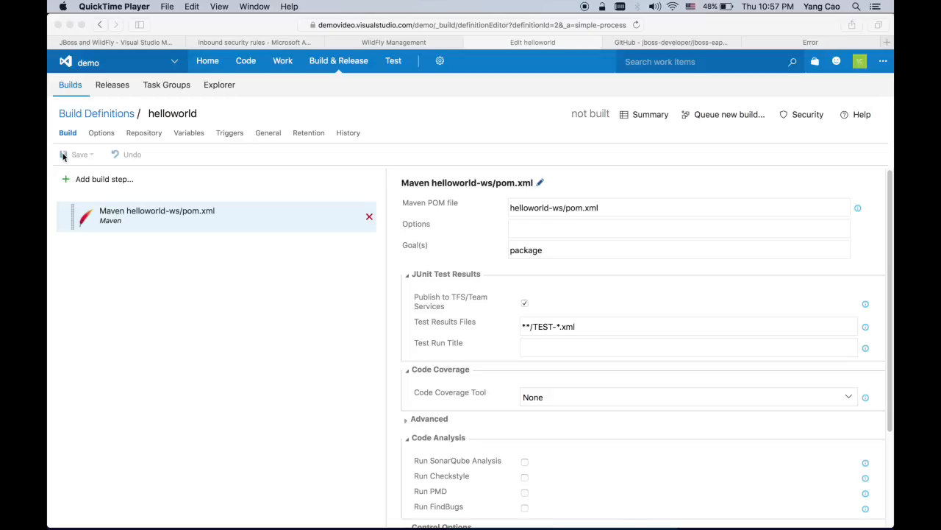
Add the JBoss EAP / WildFly Deployment task from the Deploy catalog and select the new step
click(102, 179)
click(105, 180)
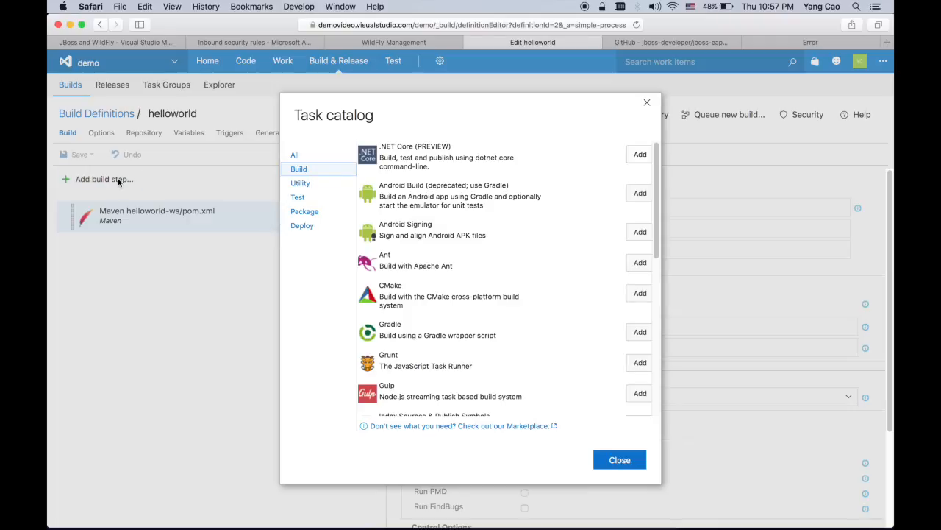
click(320, 228)
scroll(400, 294, down, 5)
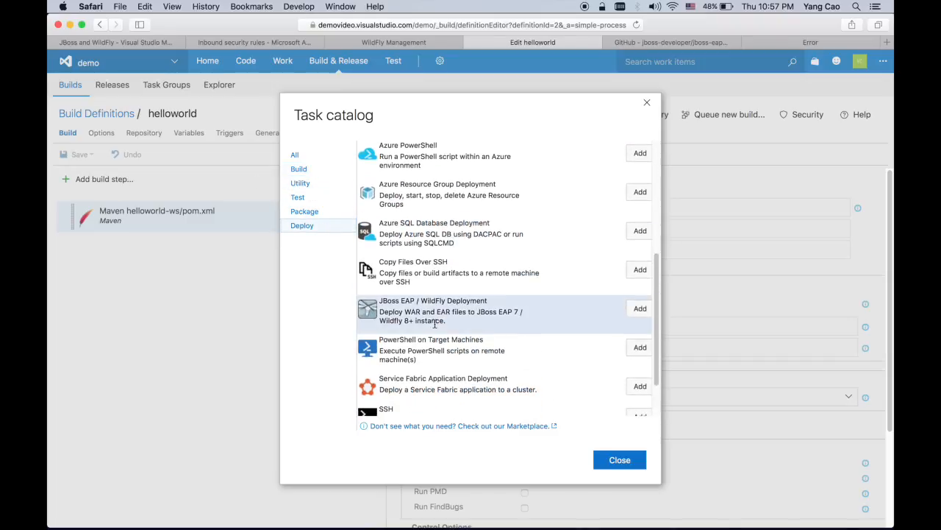
click(640, 310)
click(620, 460)
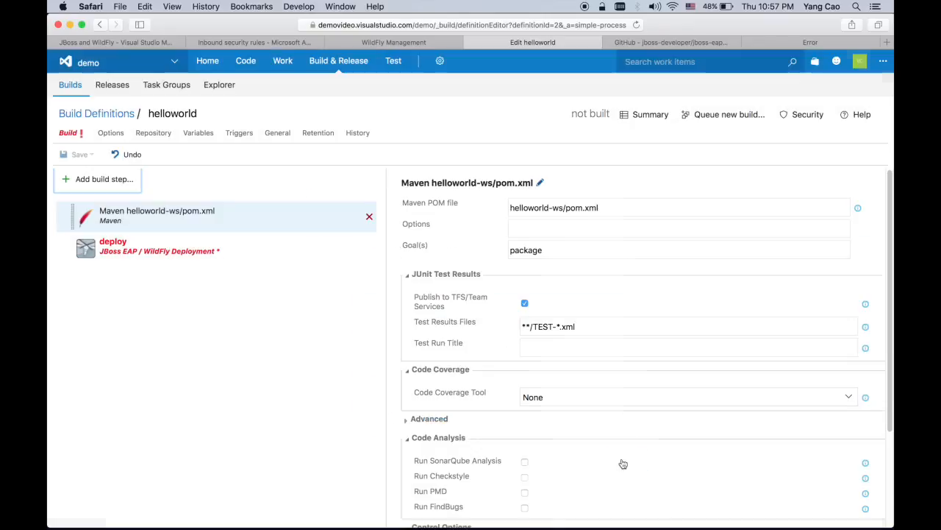
click(219, 244)
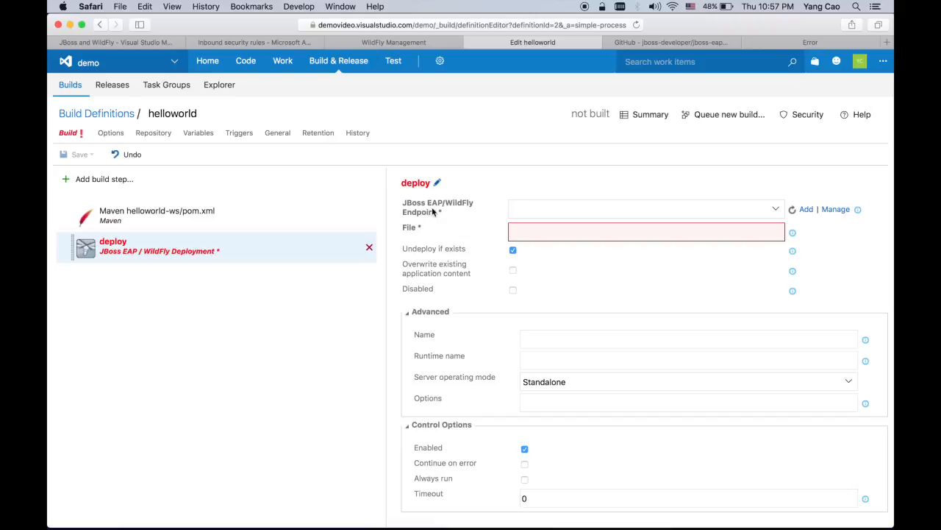
Name a new endpoint DemoVideoConnection and paste the WildFly console address as its Server URL
click(806, 210)
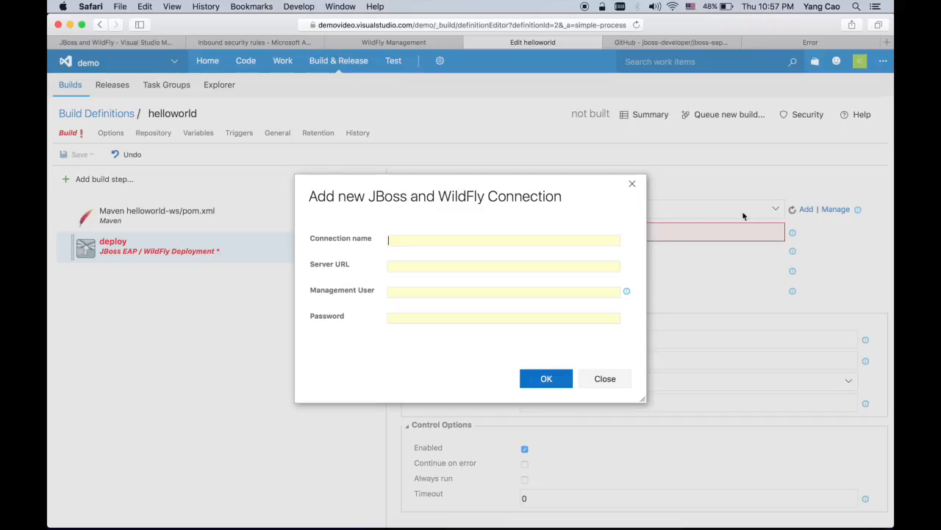
text(DemoVideoConnection)
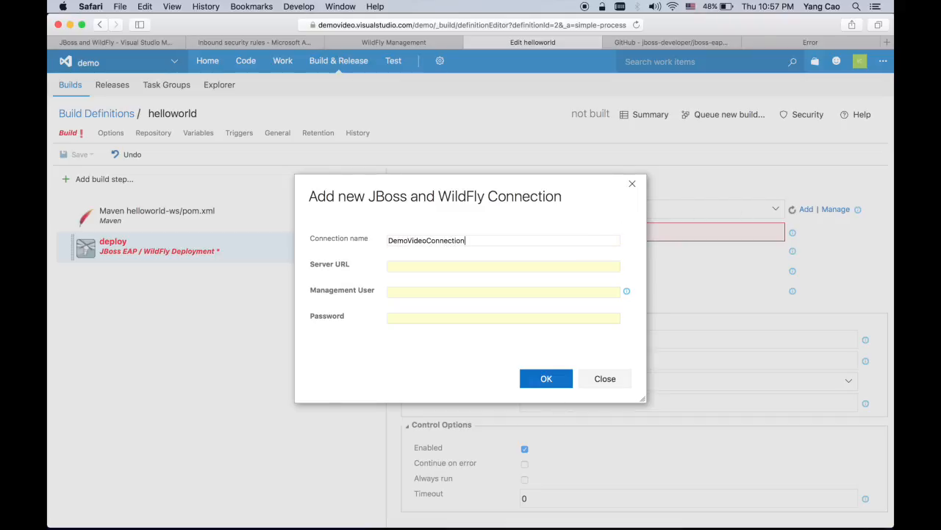
click(534, 269)
click(382, 42)
click(440, 25)
click(440, 25)
drag(458, 25, 269, 20)
key(super+c)
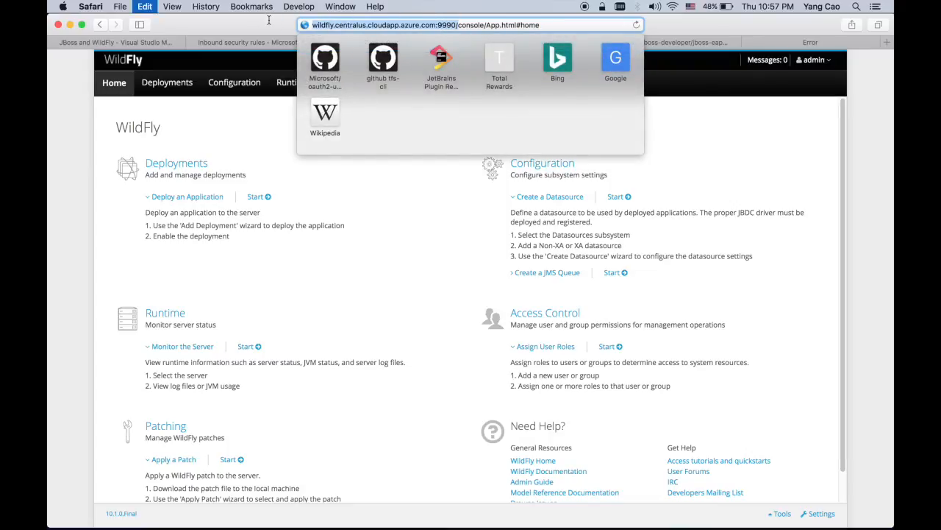
click(545, 42)
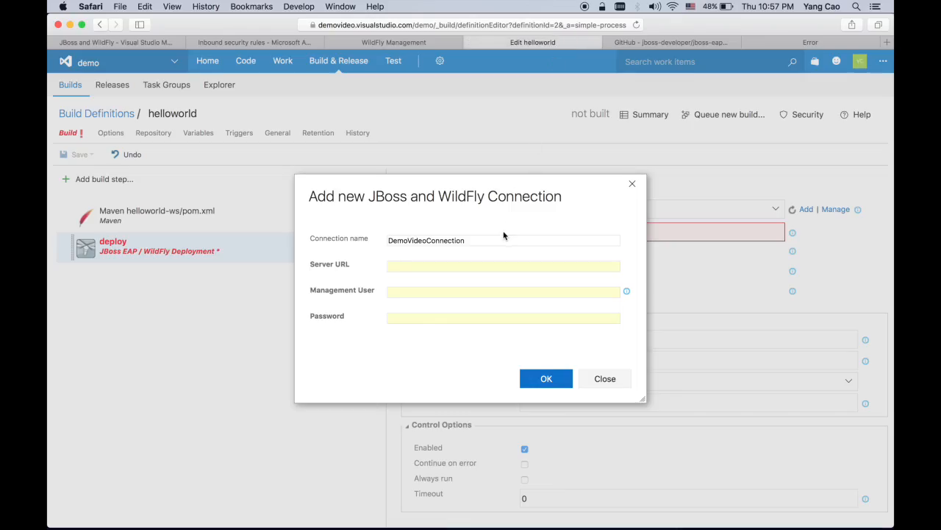
key(Tab)
key(super+v)
Enter management user admin and the password, then create the endpoint
click(463, 291)
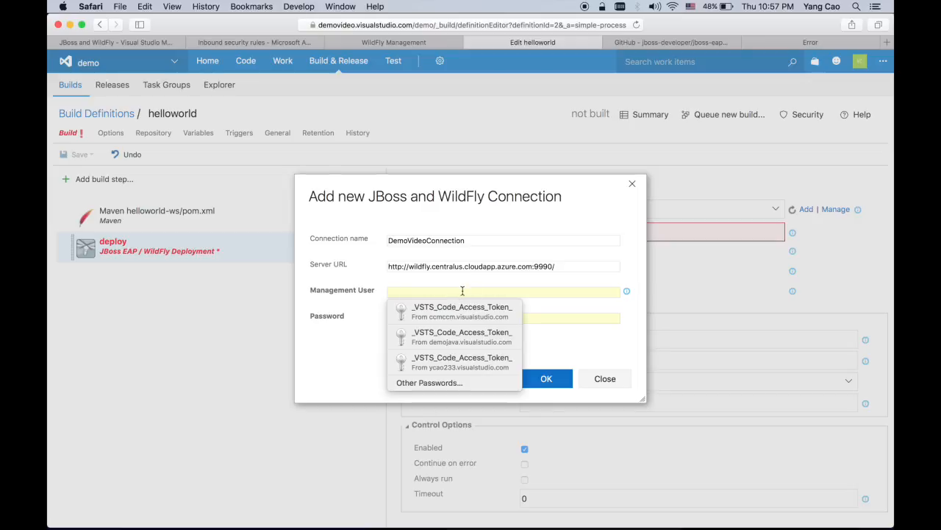
text(admin)
key(Tab)
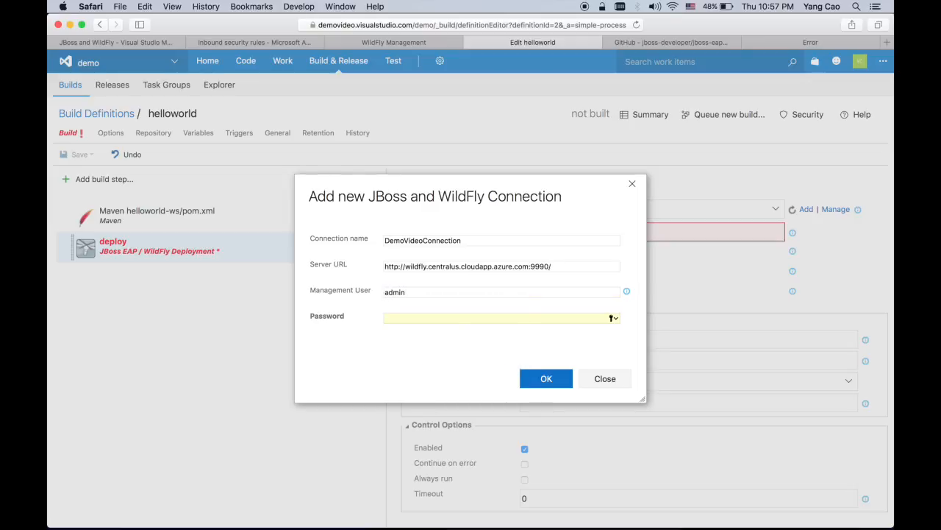
text(••••••••)
click(544, 378)
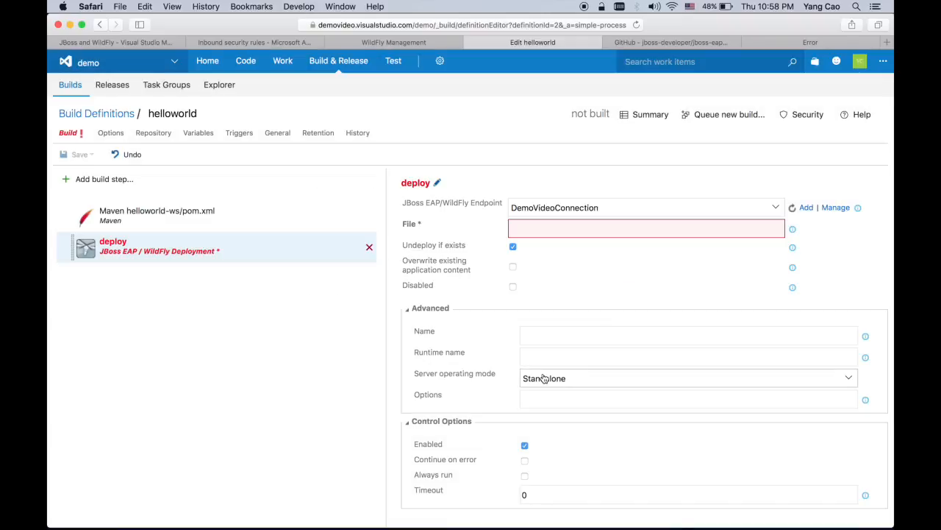
Set the deploy step's File to helloworld-ws\target\*helloworld*.war and read the Overwrite help
click(596, 230)
text(h)
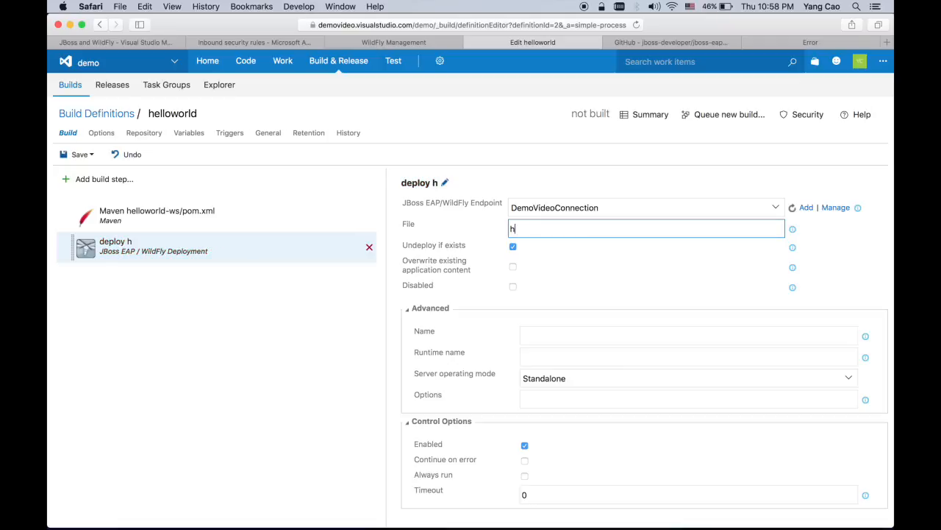
text(ellowo)
text(rld)
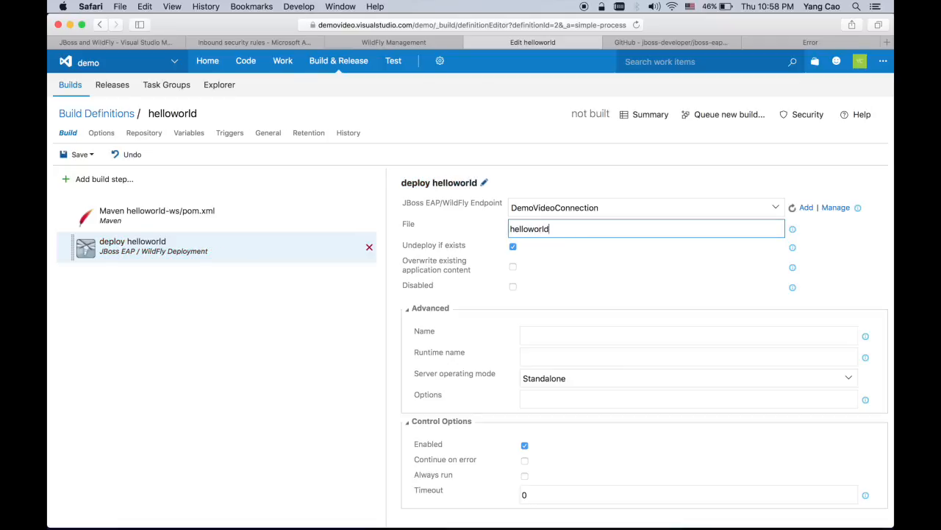
text(-ws\targ)
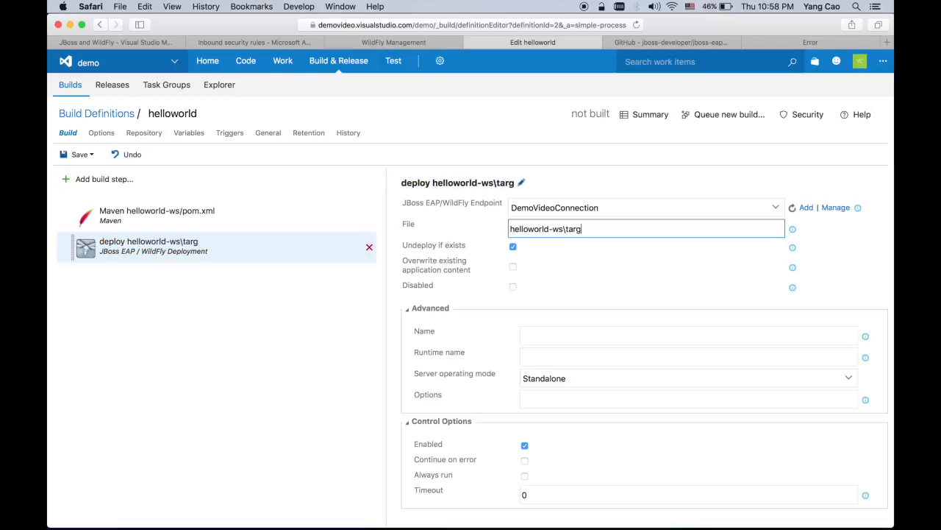
text(et\*hel)
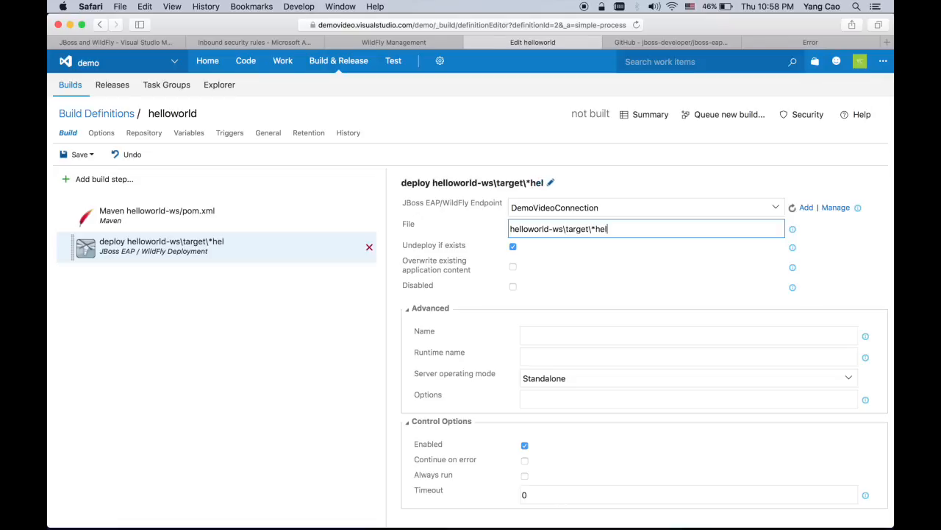
text(loworld*.war)
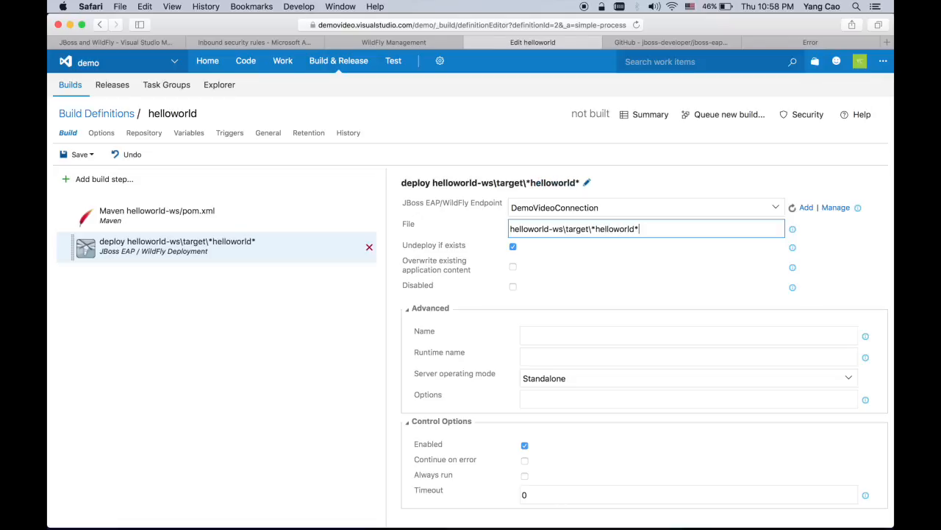
click(607, 259)
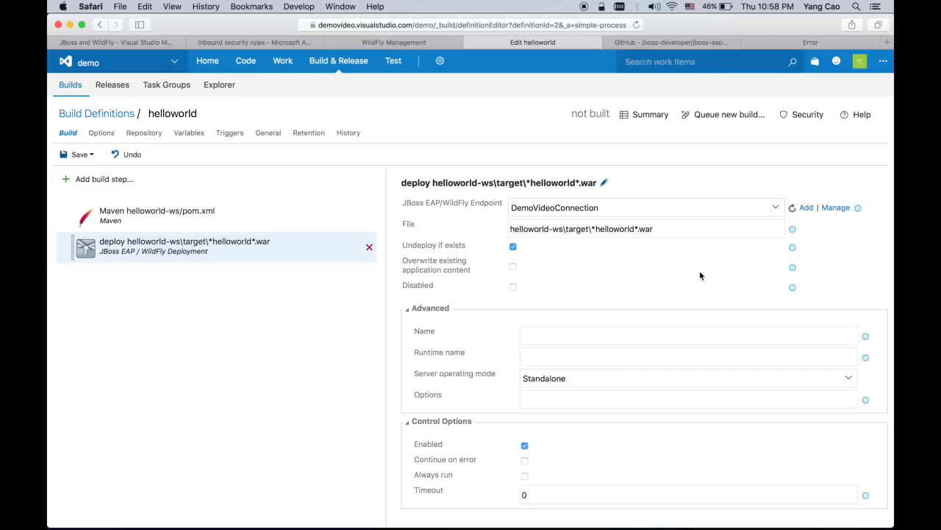
click(793, 268)
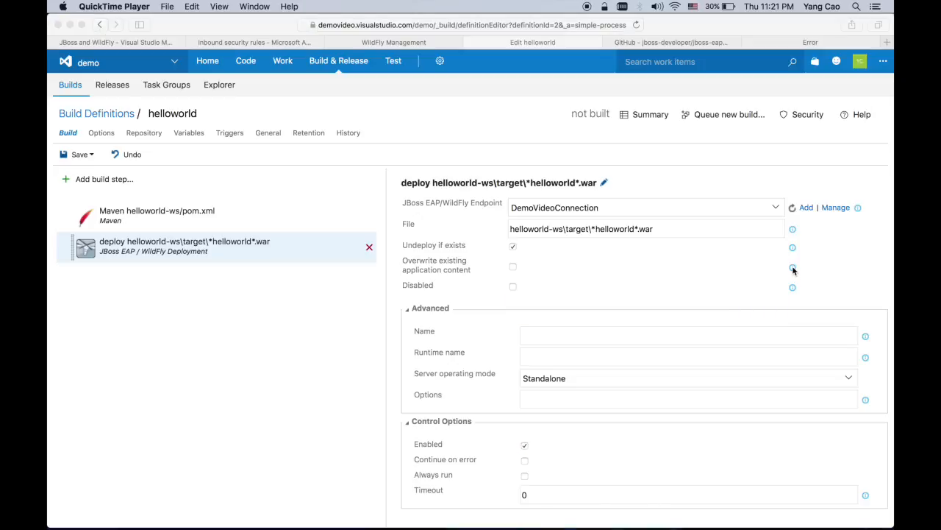
click(551, 397)
click(553, 378)
click(551, 414)
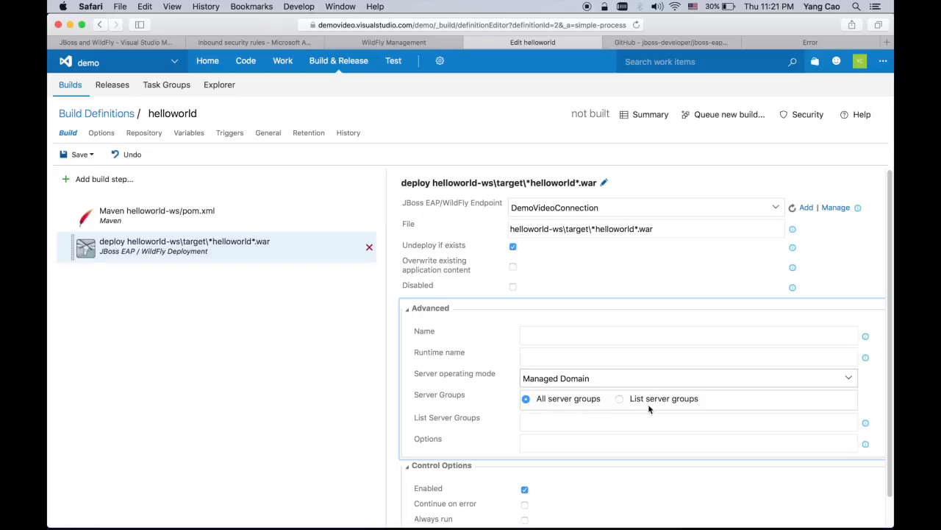
click(631, 379)
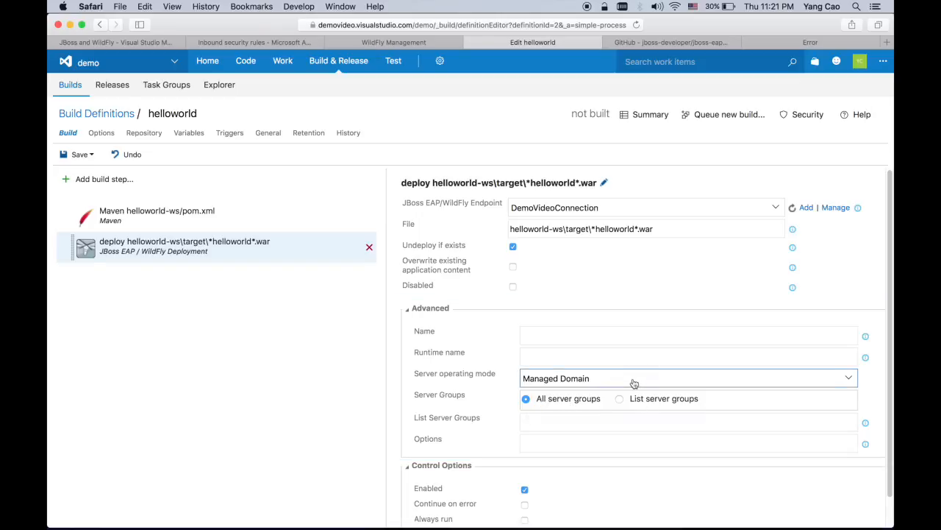
click(611, 400)
click(530, 401)
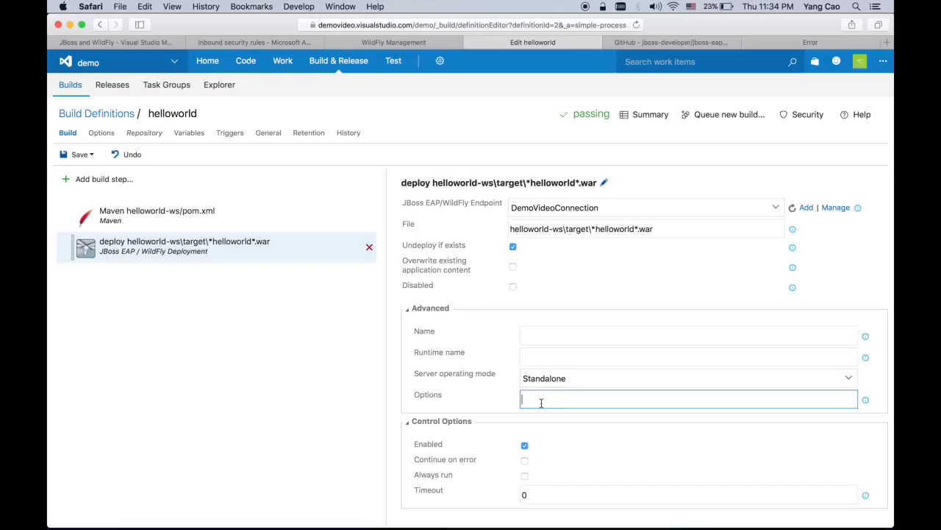
Save helloworld and queue a new build, which succeeds as build 20161209.3
click(77, 154)
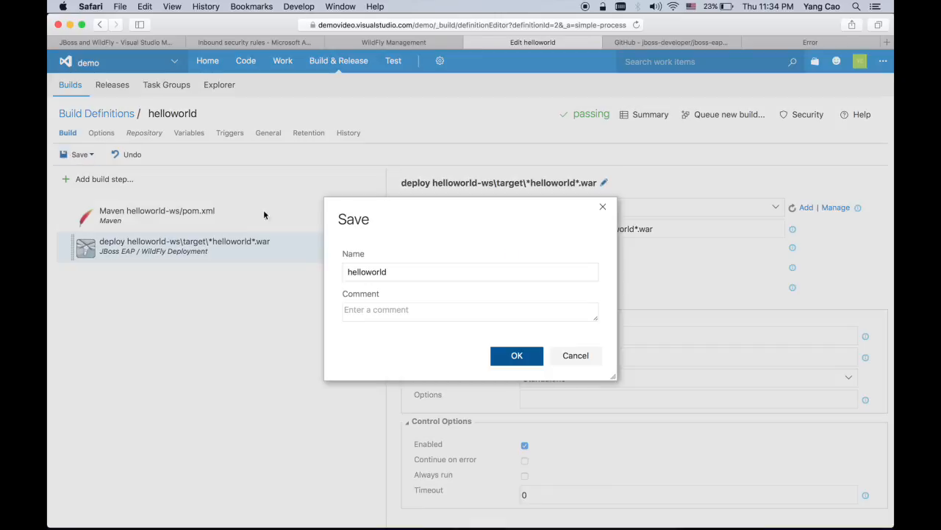
click(517, 358)
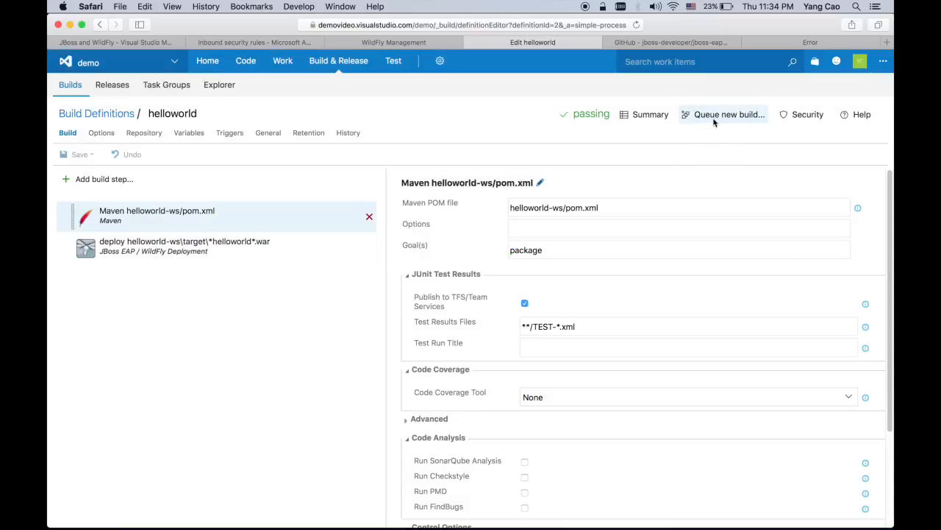
click(724, 117)
click(518, 381)
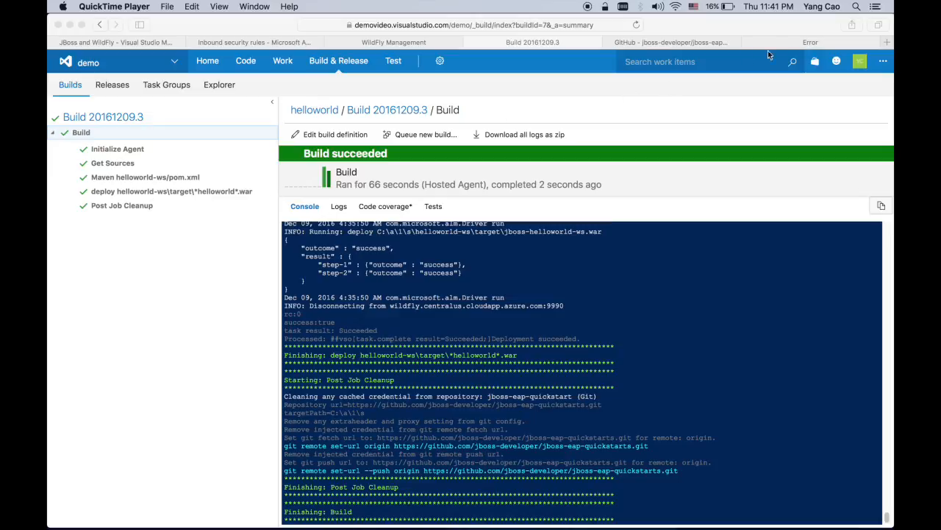
click(800, 42)
Reload the deployed helloworld-ws Quickstart page and view its HelloWorldService WSDL definition
click(581, 25)
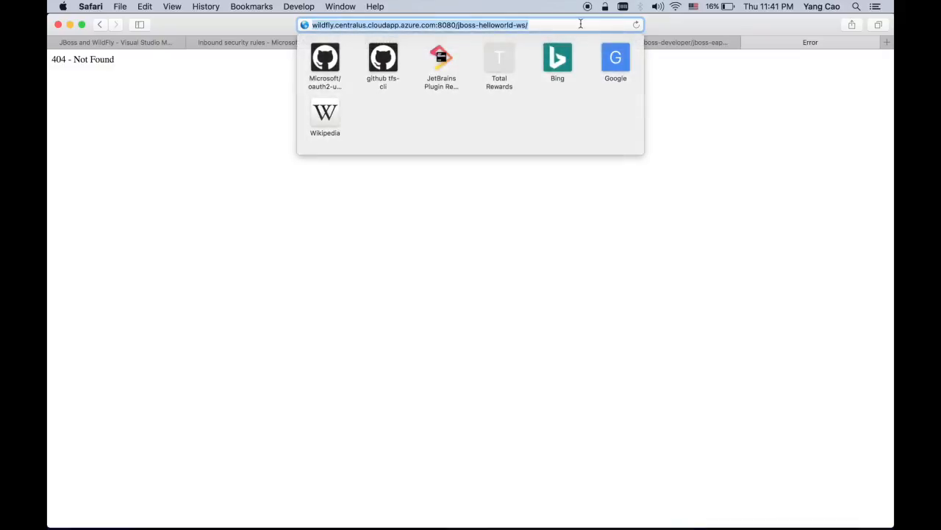
key(Return)
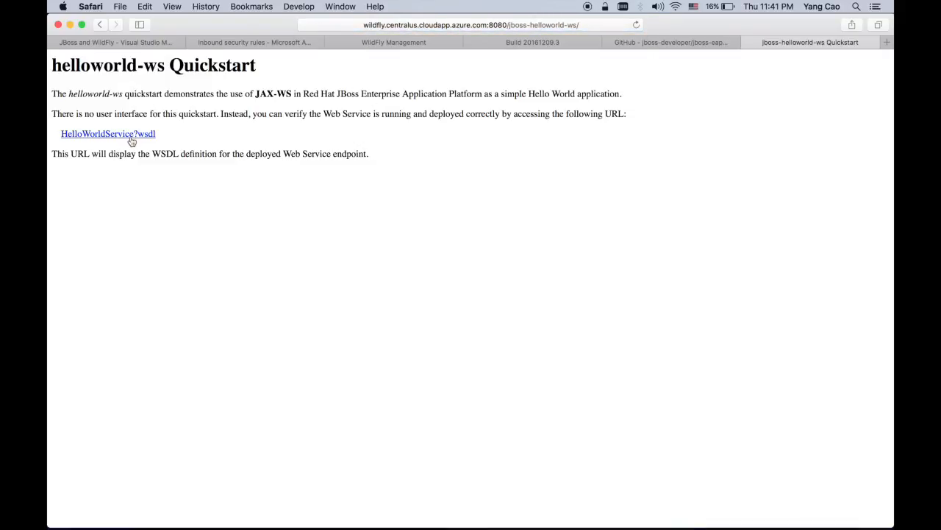
click(131, 139)
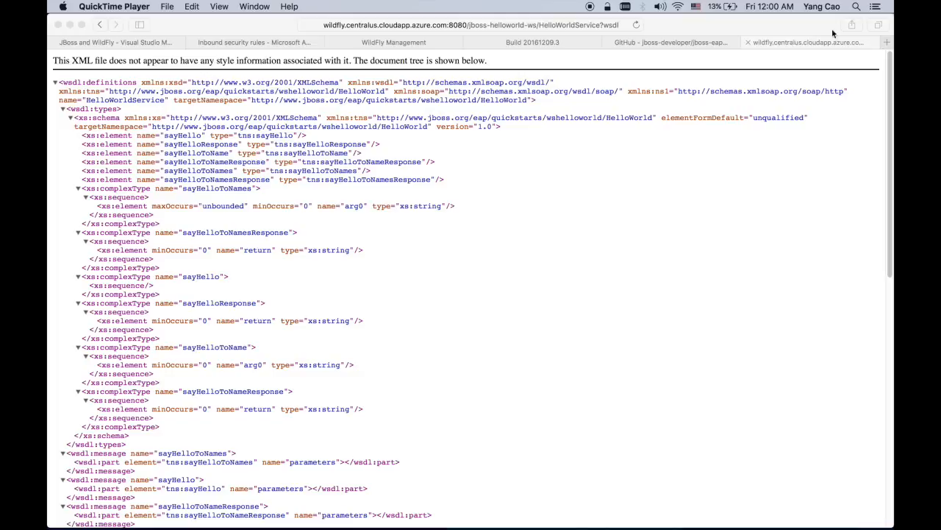
click(550, 42)
Add the JBoss EAP / WildFly Management CLI utility task to the helloworld build definition
click(335, 135)
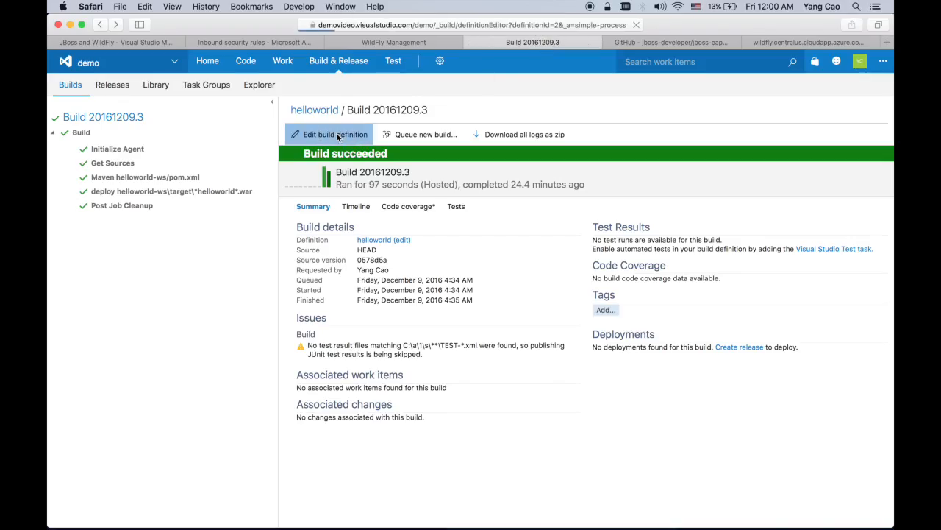
click(99, 179)
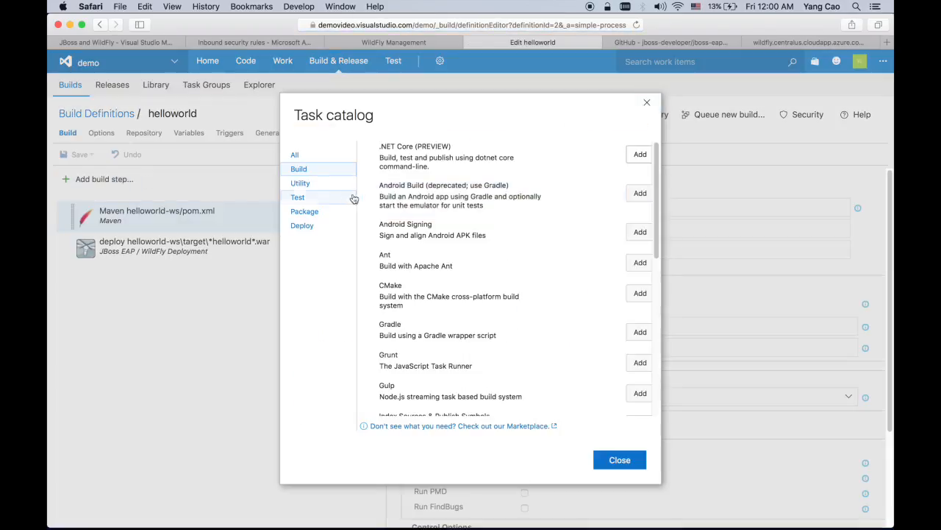
click(301, 185)
scroll(486, 279, down, 8)
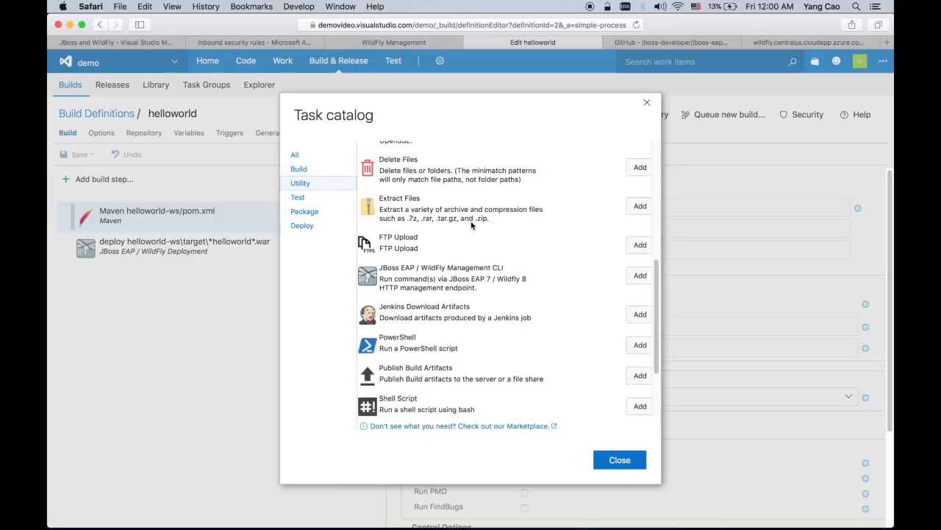
click(637, 259)
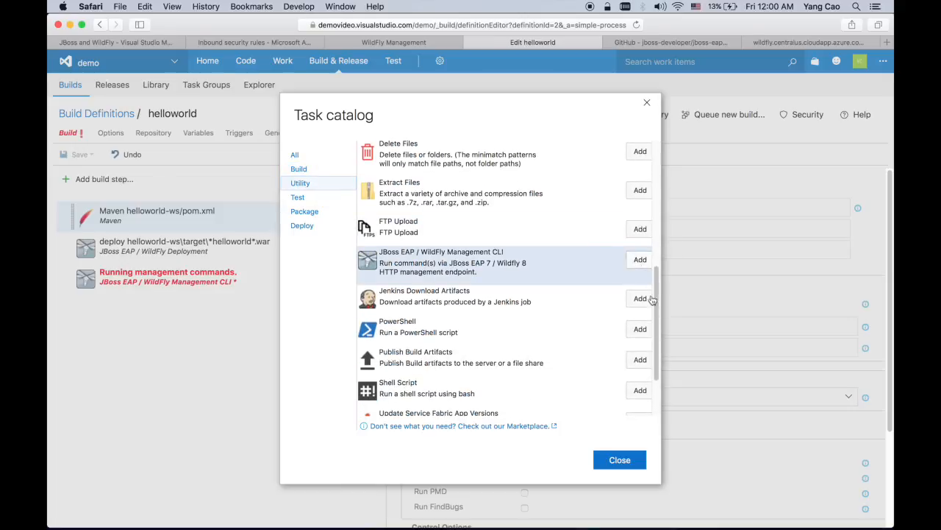
click(609, 459)
Configure the new step to run deployment-info on the DemoVideoConnection server connection
click(305, 290)
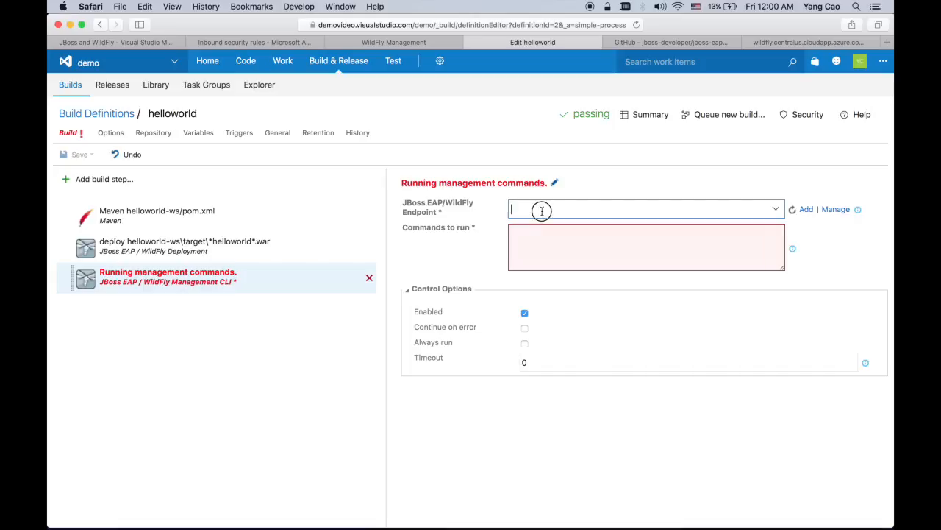
click(776, 209)
click(716, 230)
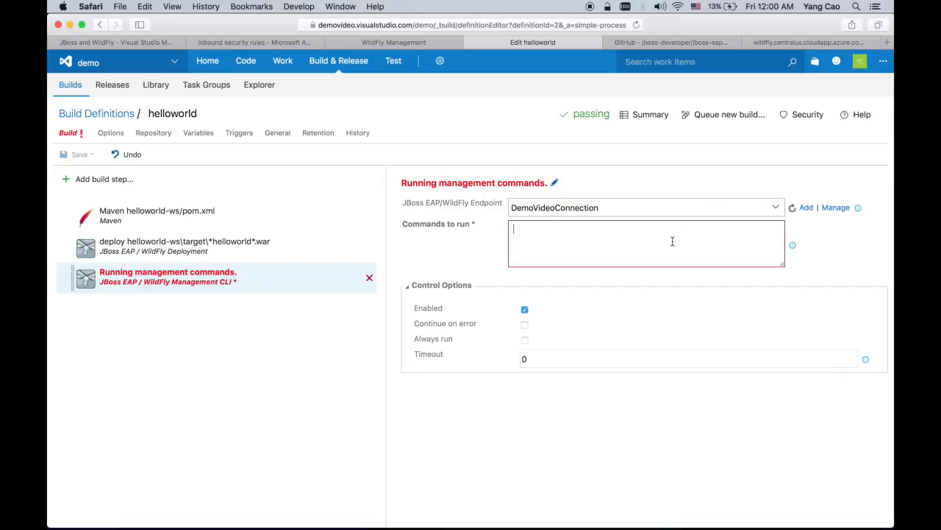
text(deployment-info)
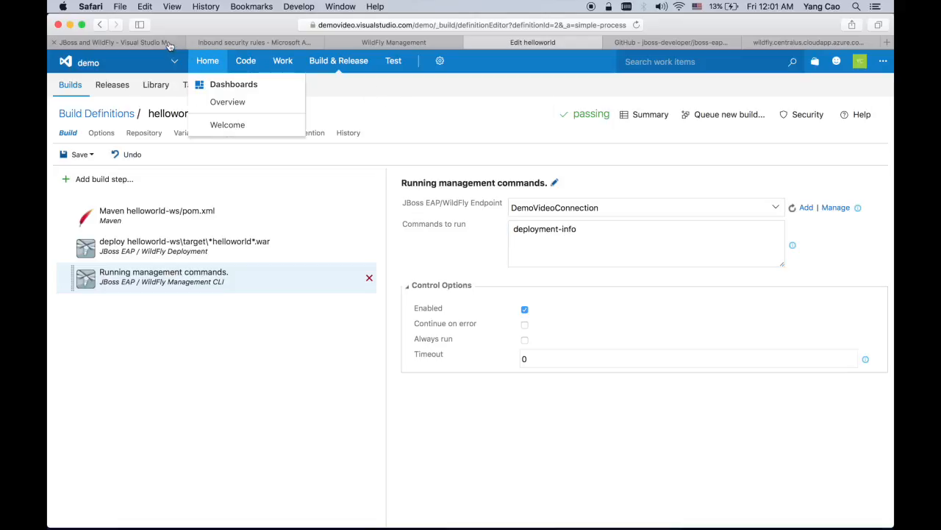
click(168, 43)
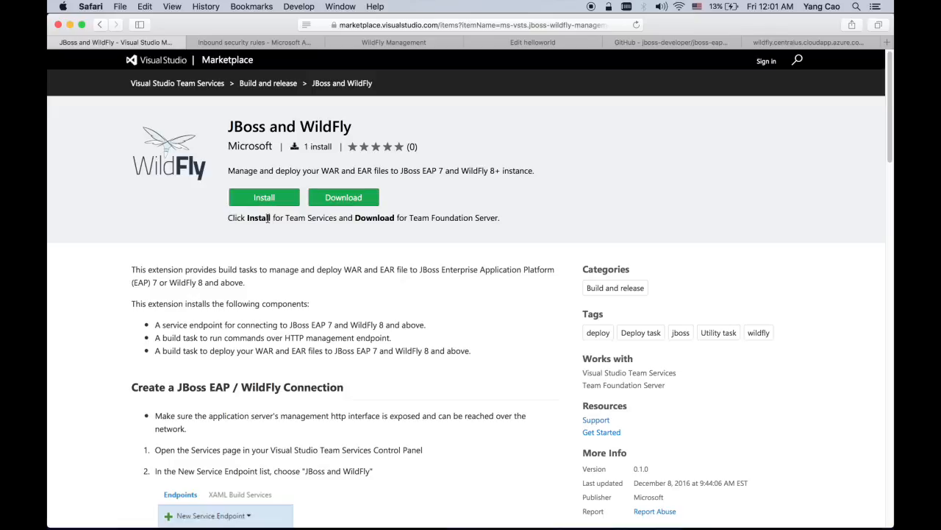
scroll(230, 322, down, 15)
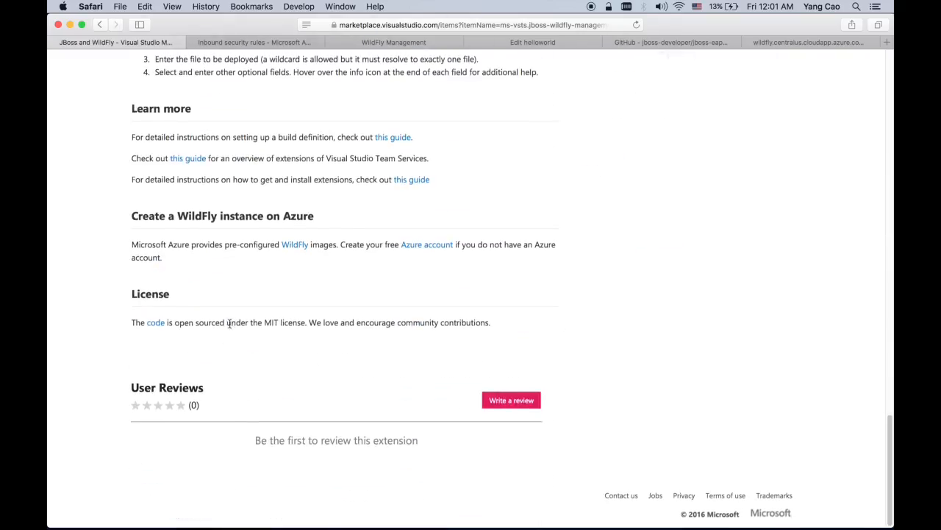